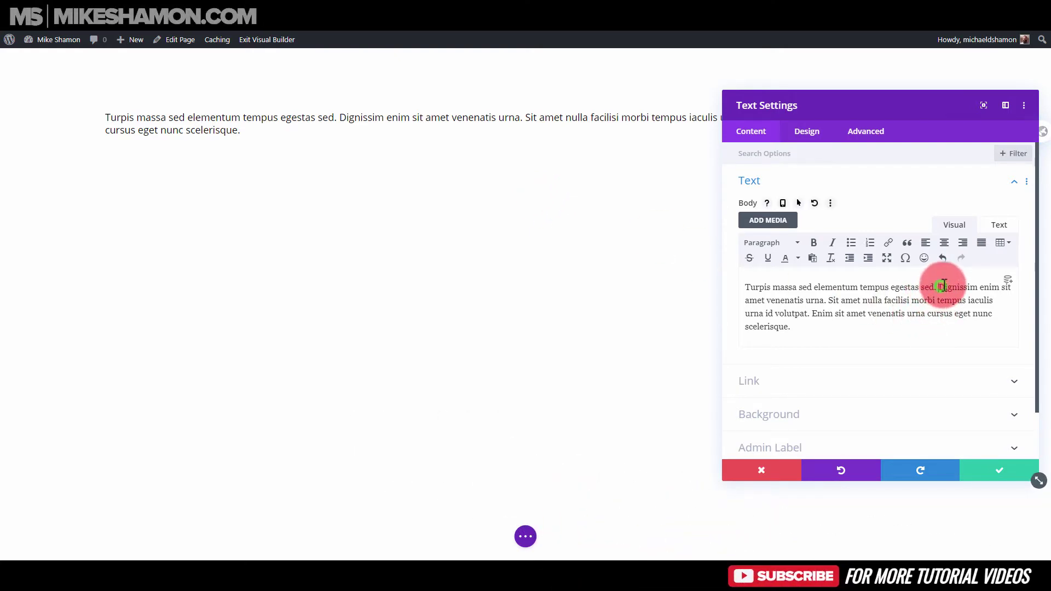
- Delete the space after 'sed.' before the Dignissim sentence
key("BackSpace")
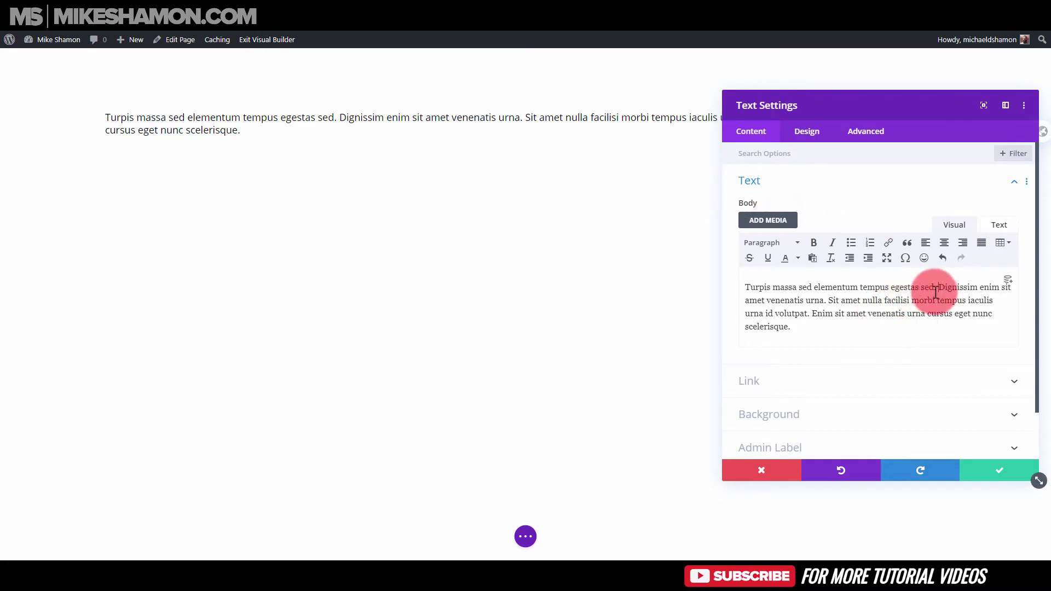
- Put the Dignissim, Sit amet and Enim sentences on their own lines
key("shift+Return")
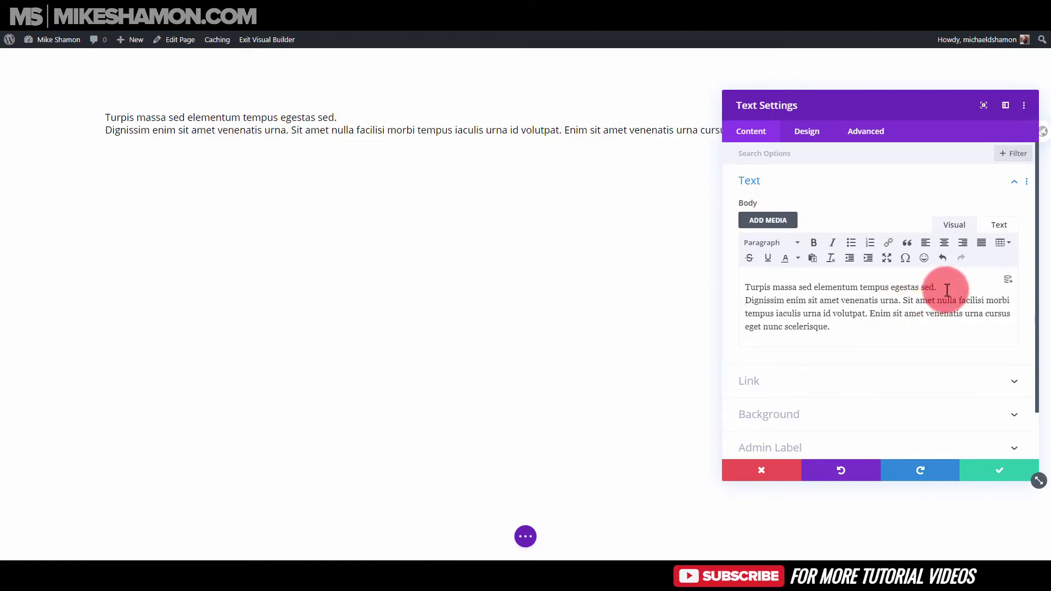
left_click(905, 300)
key("shift+Return")
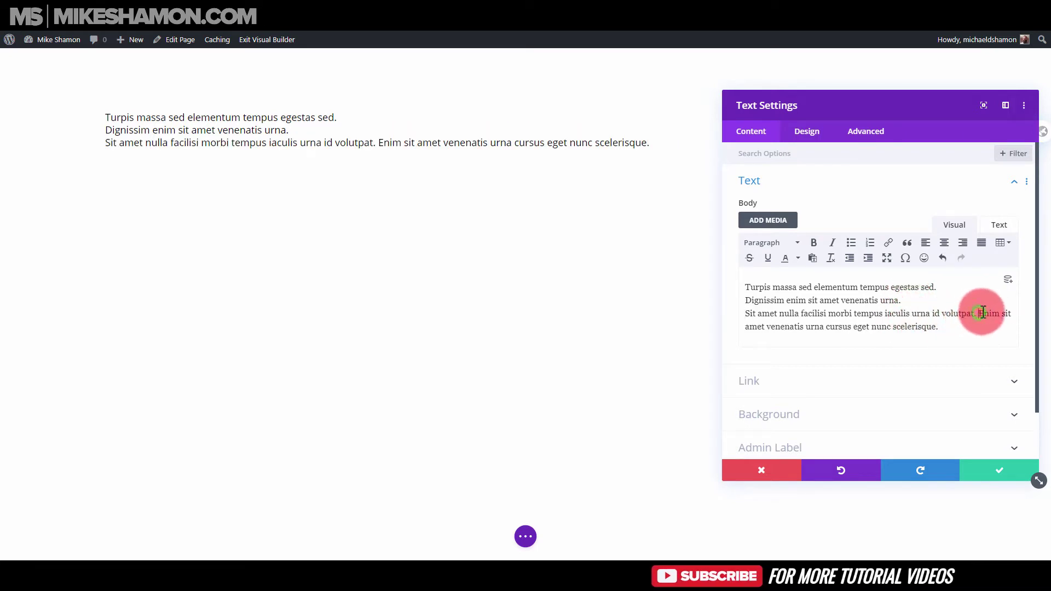
left_click(979, 313)
key("BackSpace")
key("shift+Return")
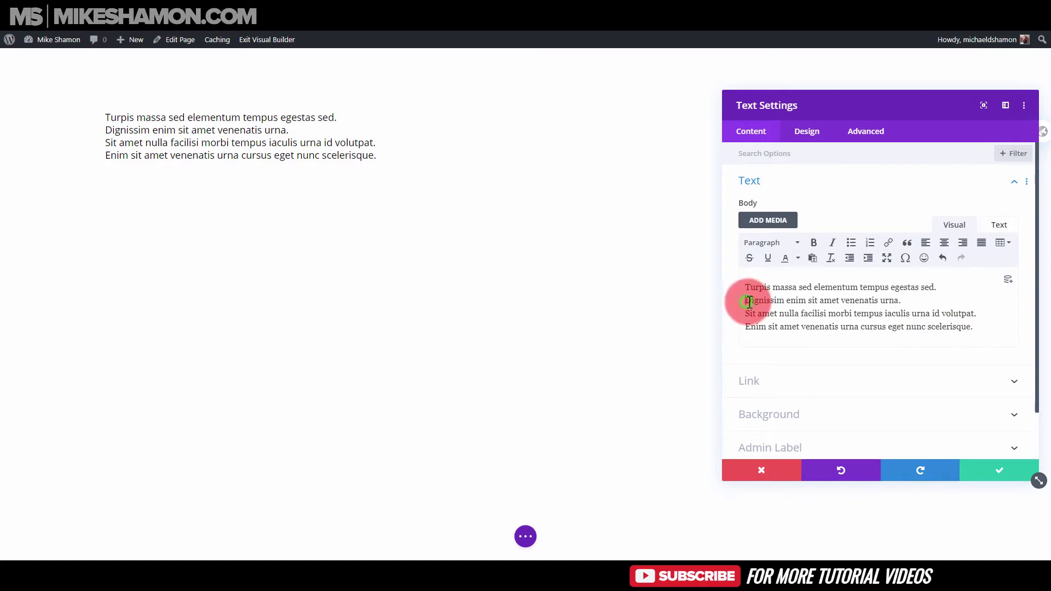
- Make the four sentences separate paragraphs and format them as a bulleted list
key("Return")
key("Return")
left_click(746, 343)
key("Return")
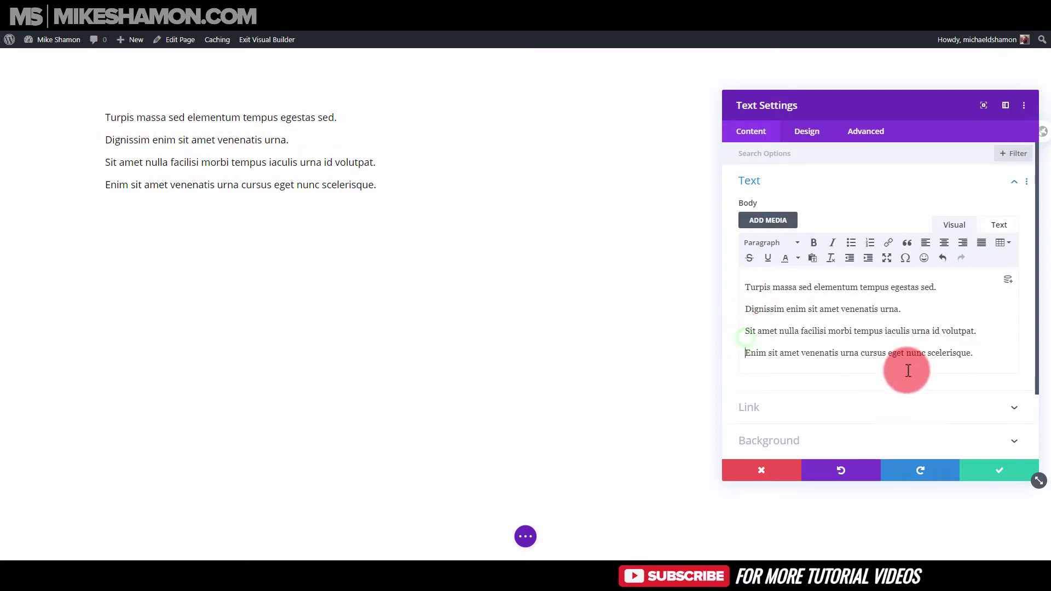
left_click(982, 357)
left_click_drag(985, 353, 707, 265)
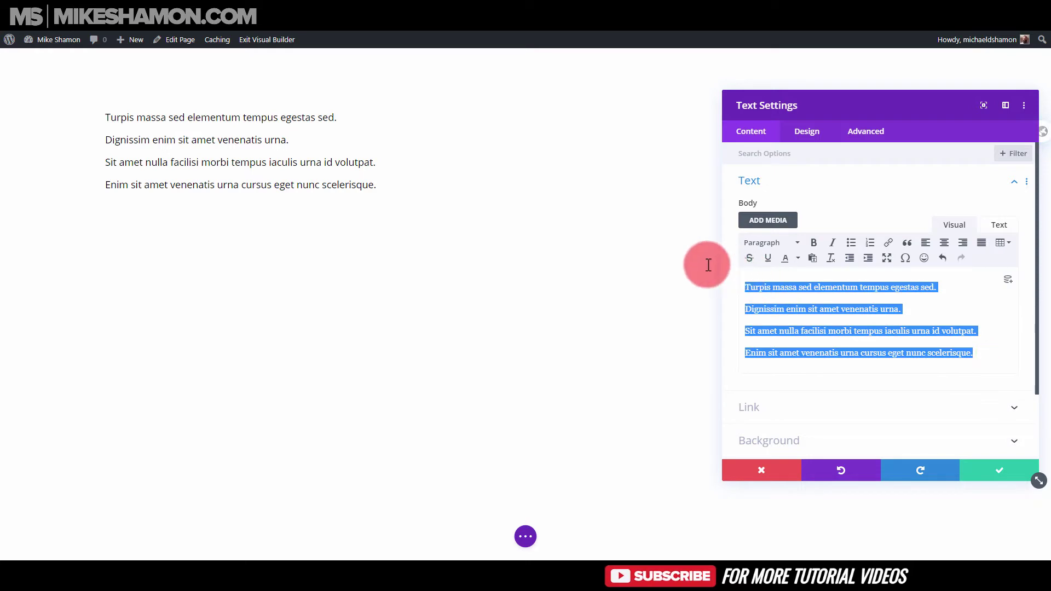
left_click(851, 244)
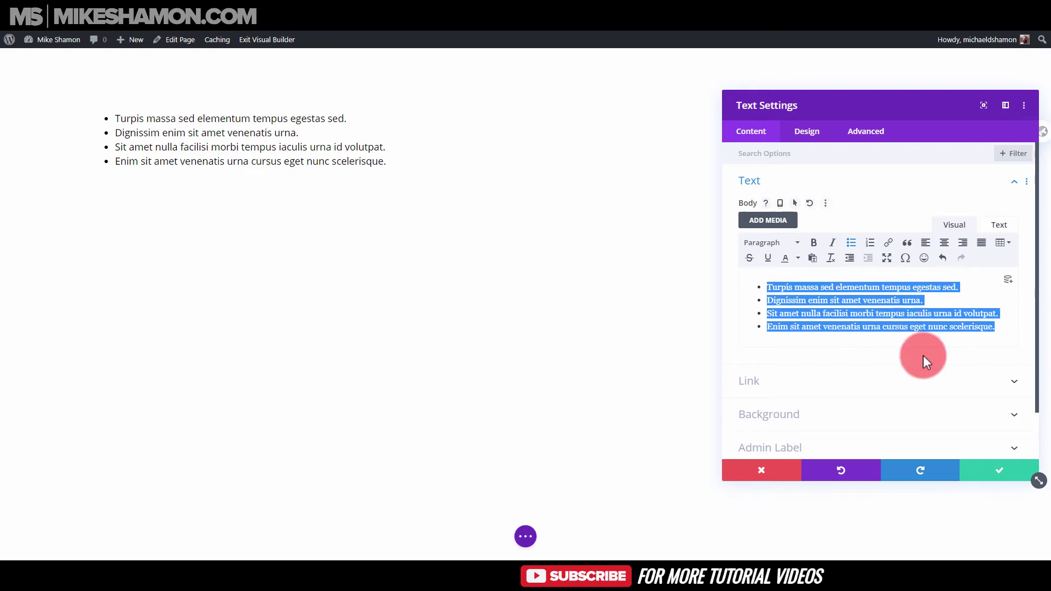
- Show the Design > Text styling options for bulleted lists
left_click(805, 130)
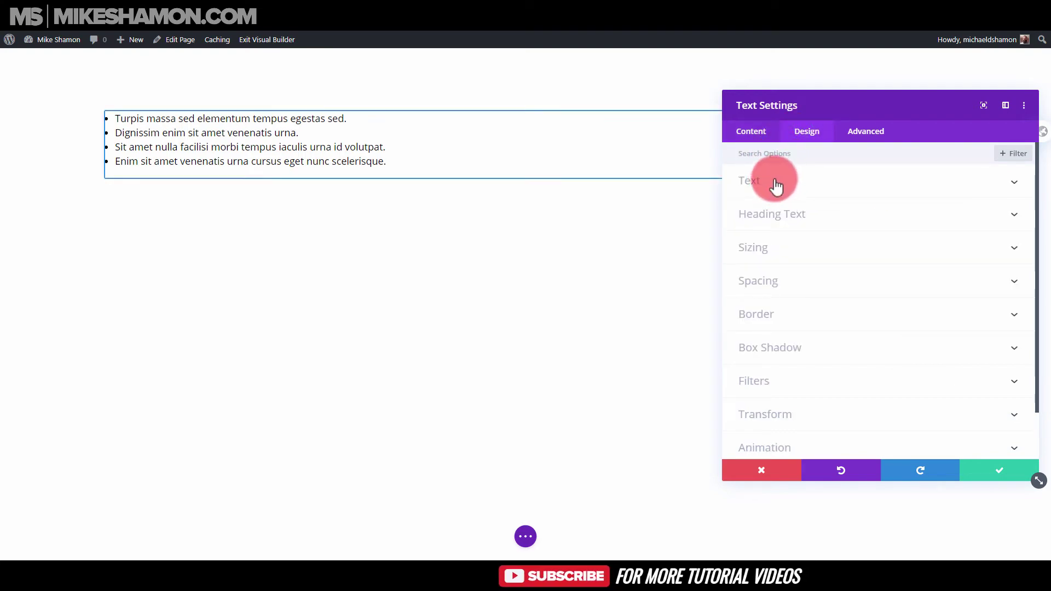
left_click(777, 184)
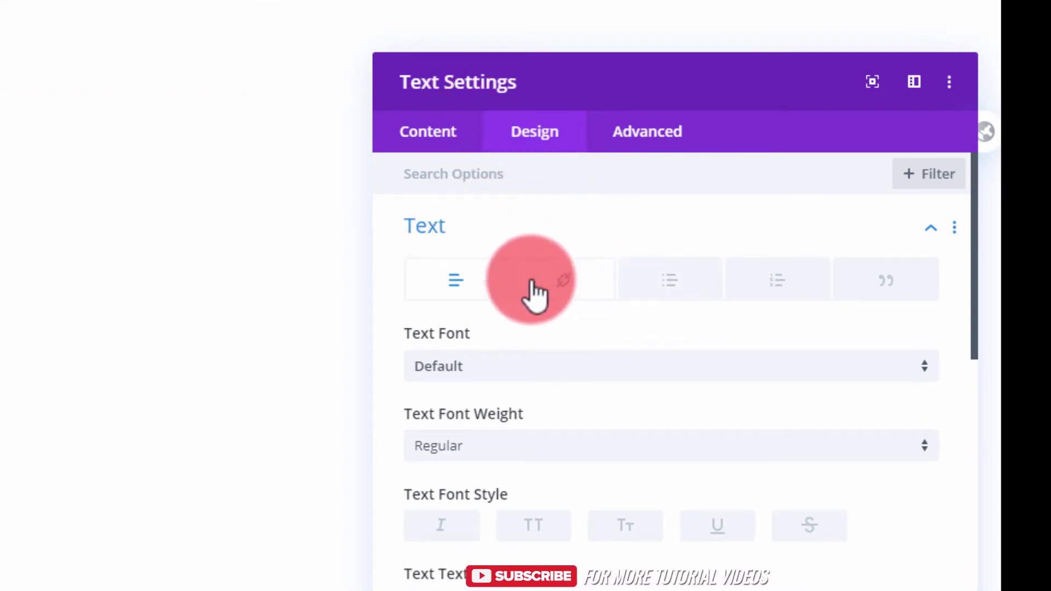
left_click(673, 279)
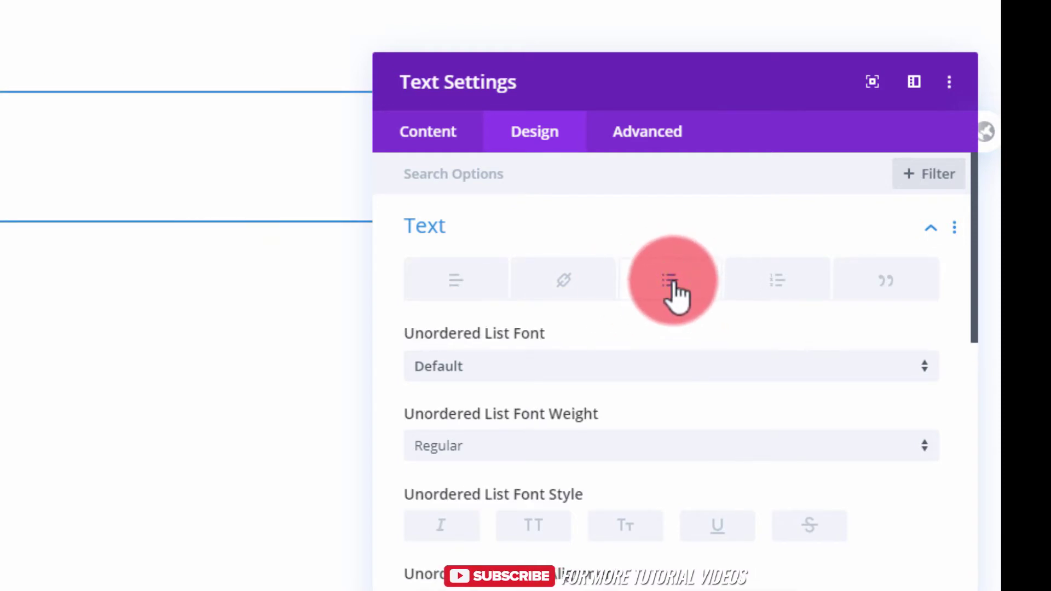
- Back in the Content body, convert the four bullet items to a numbered list
left_click(419, 137)
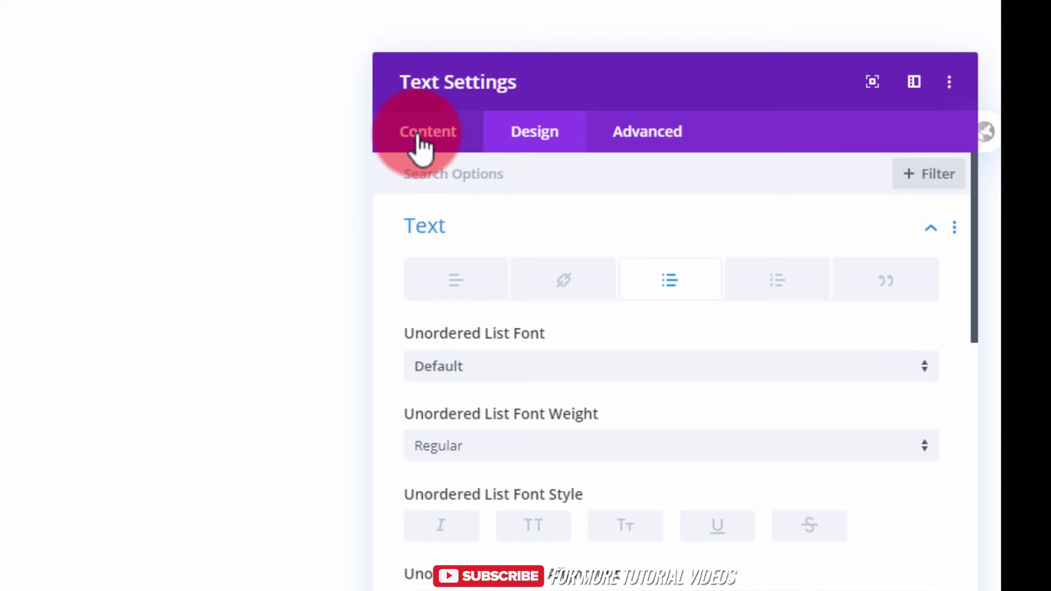
left_click(489, 243)
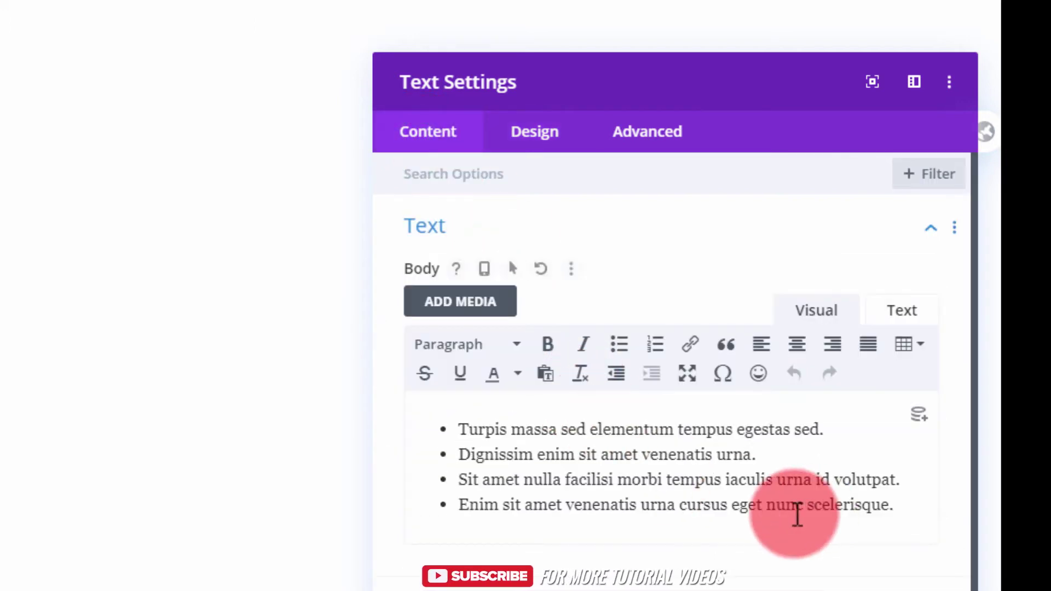
left_click_drag(906, 504, 458, 429)
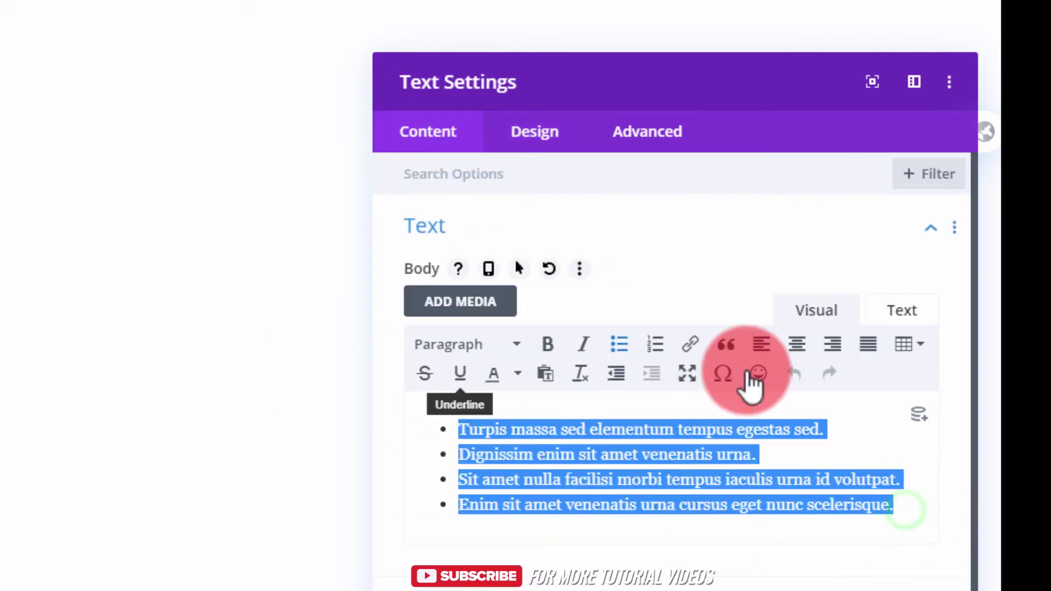
left_click(656, 345)
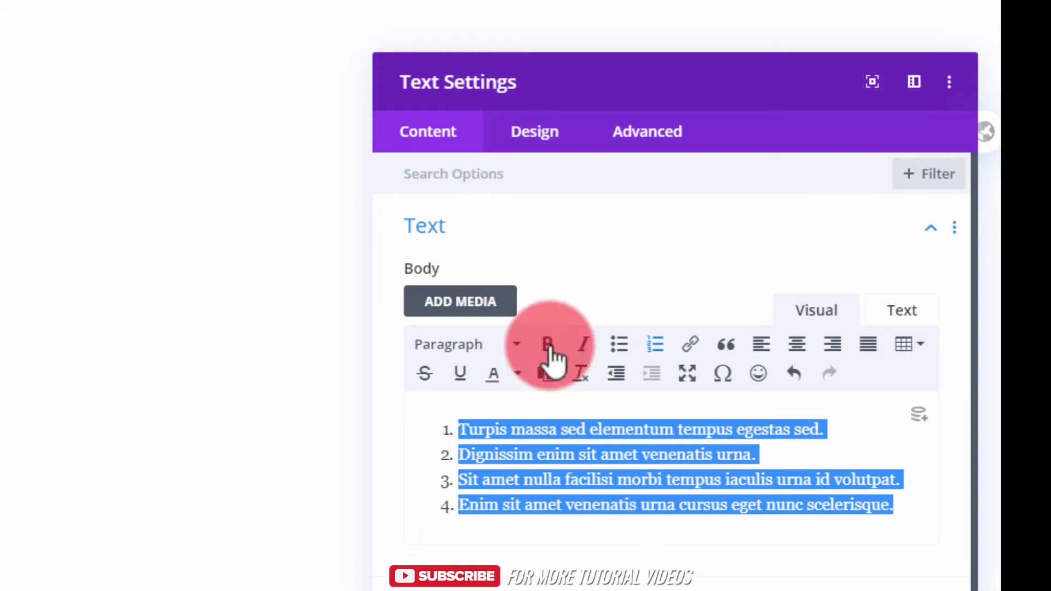
- Compare the numbered list and bulleted list tabs under Design > Text
left_click(547, 134)
left_click(487, 228)
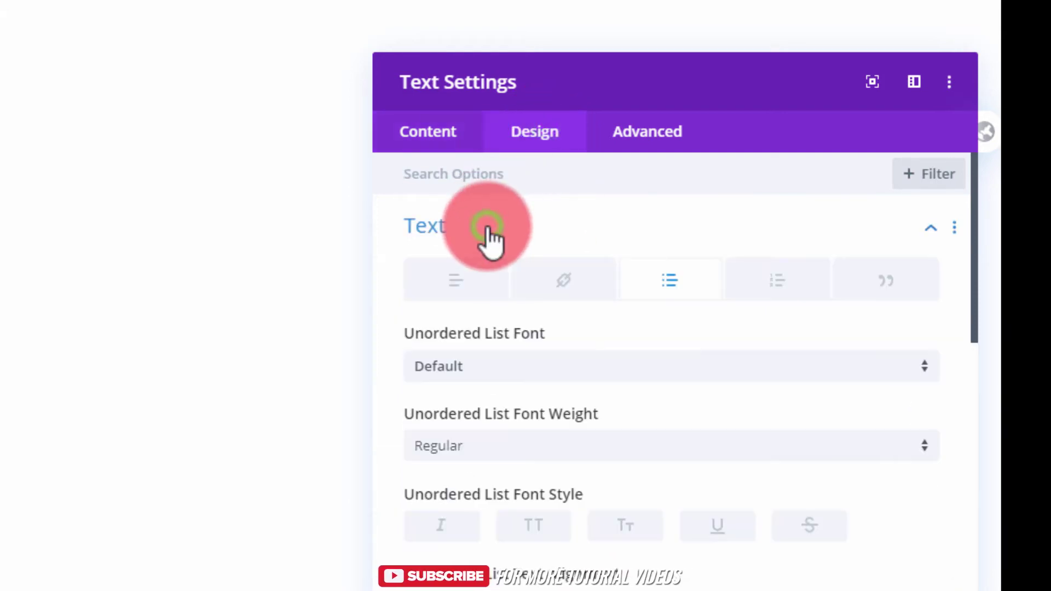
left_click(775, 290)
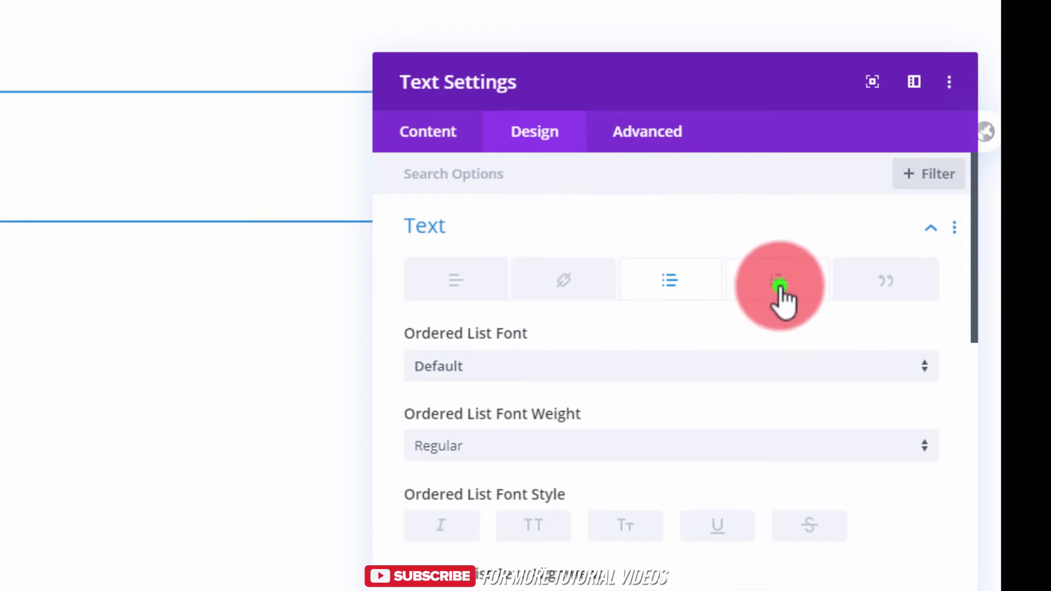
left_click(659, 288)
- Select all four items in the body editor and switch them back to bullets
left_click(509, 134)
left_click(427, 140)
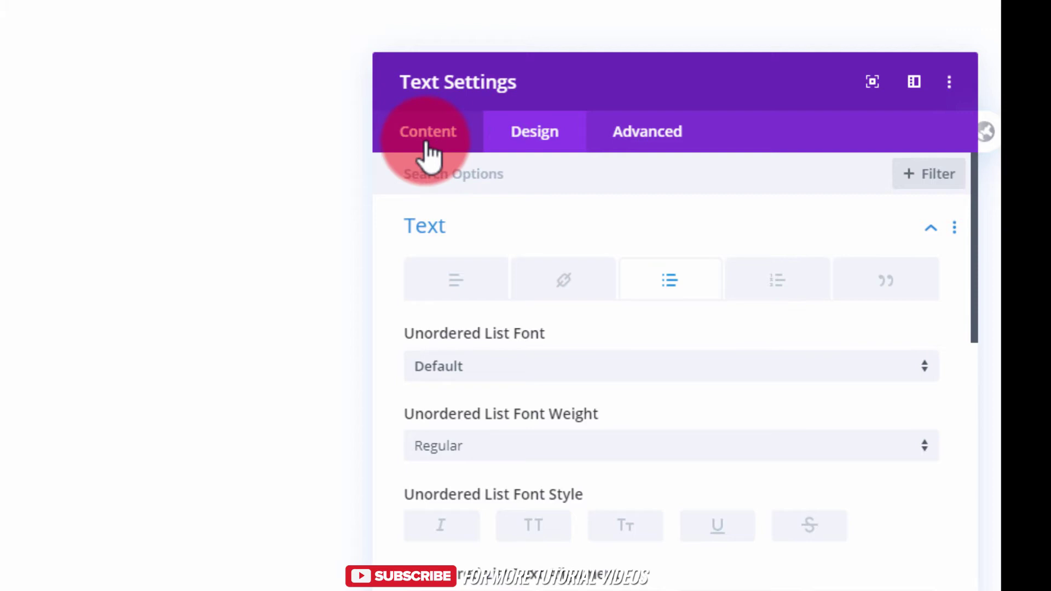
left_click(480, 235)
left_click(901, 504)
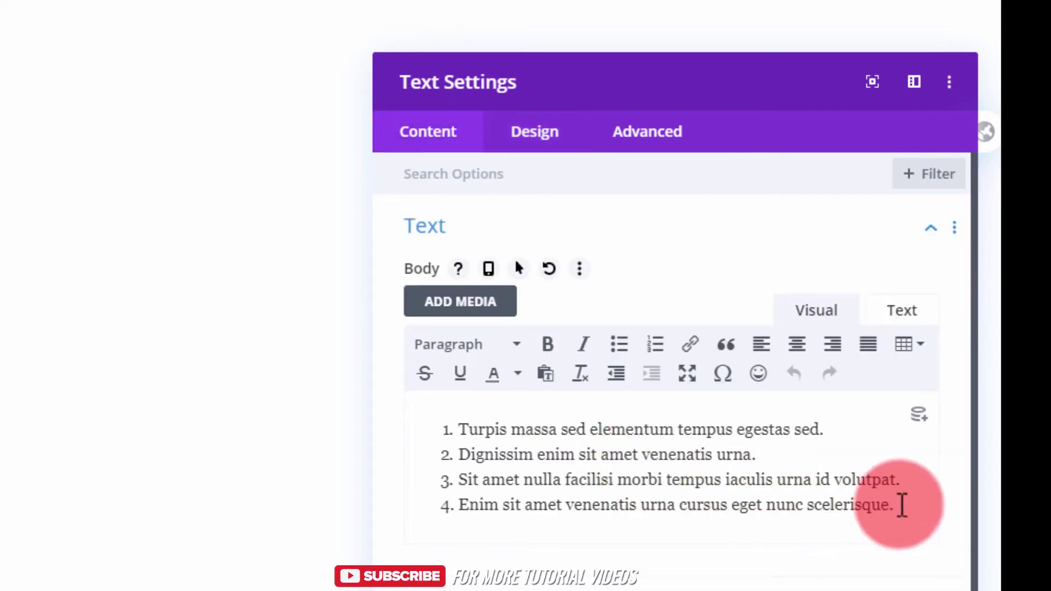
key("ctrl+a")
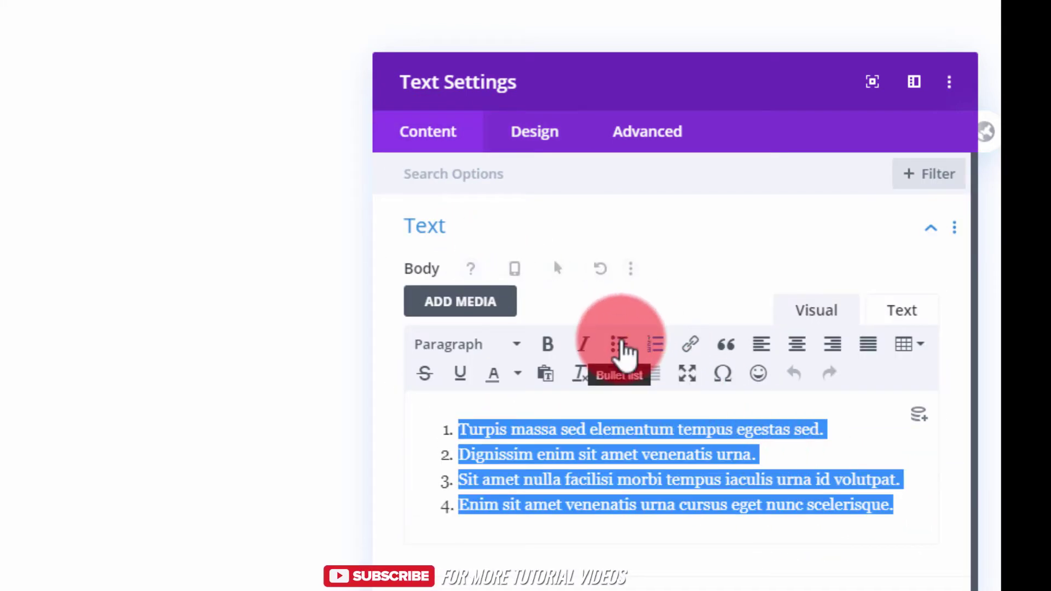
left_click(620, 344)
- Set the bulleted list font to Open Sans
left_click(554, 134)
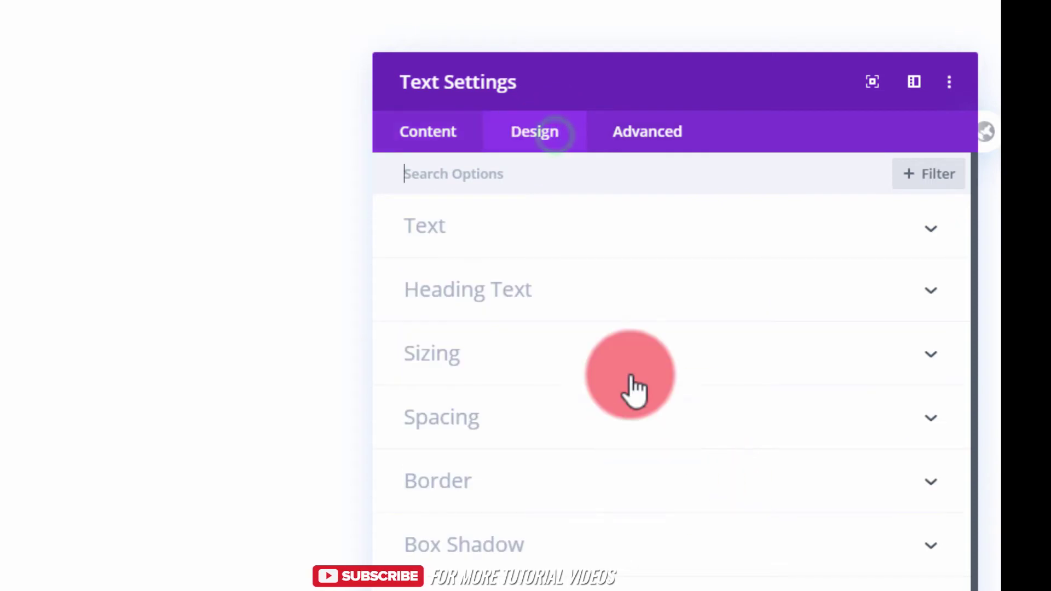
left_click(629, 239)
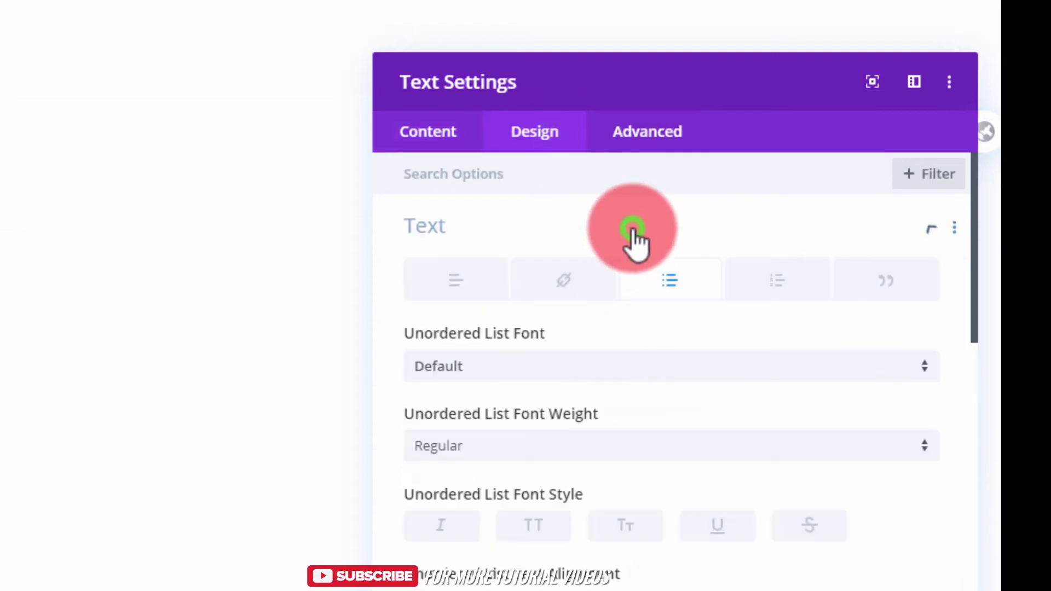
left_click(516, 368)
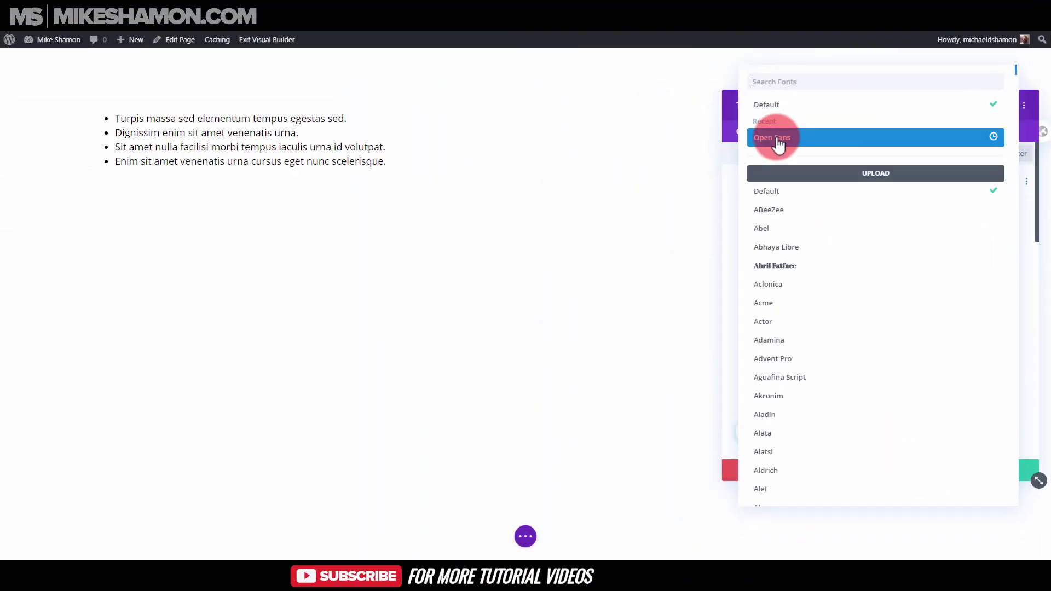
left_click(777, 141)
- Set the list font weight to Ultra Bold and right-align the list text
left_click(782, 301)
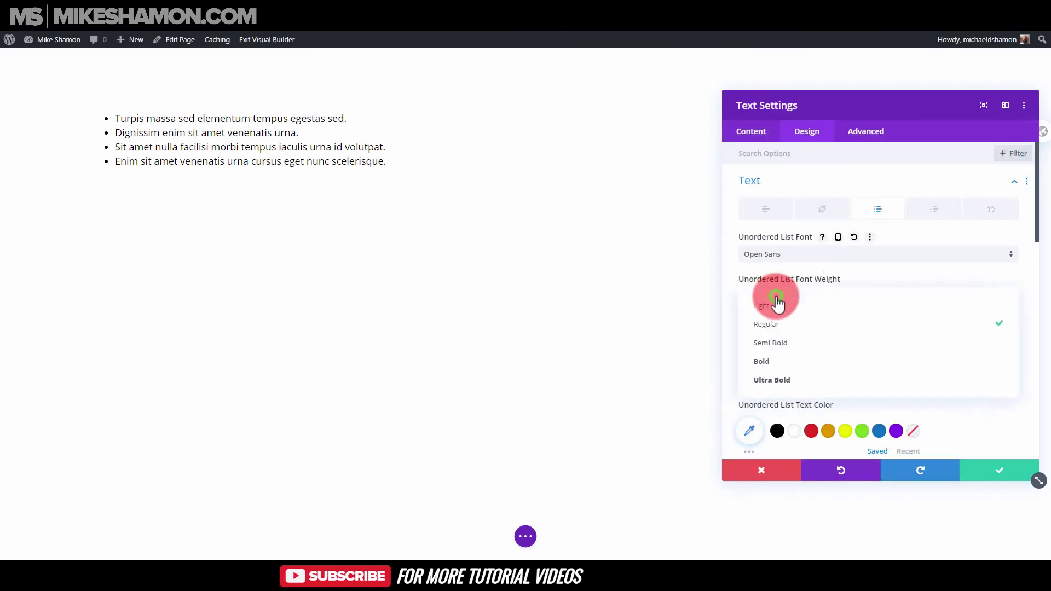
left_click(765, 360)
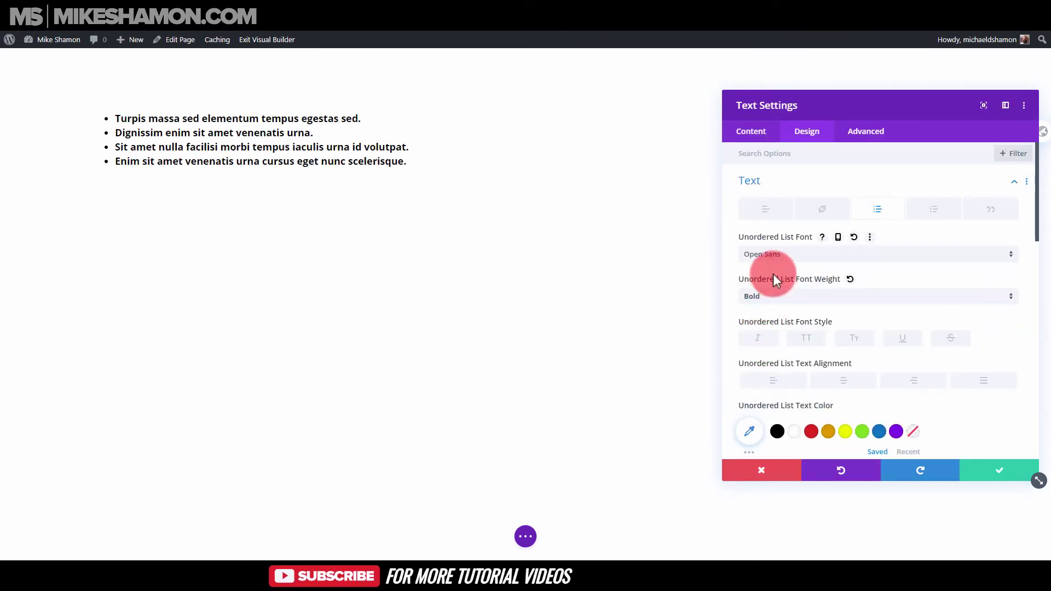
left_click(769, 296)
left_click(765, 397)
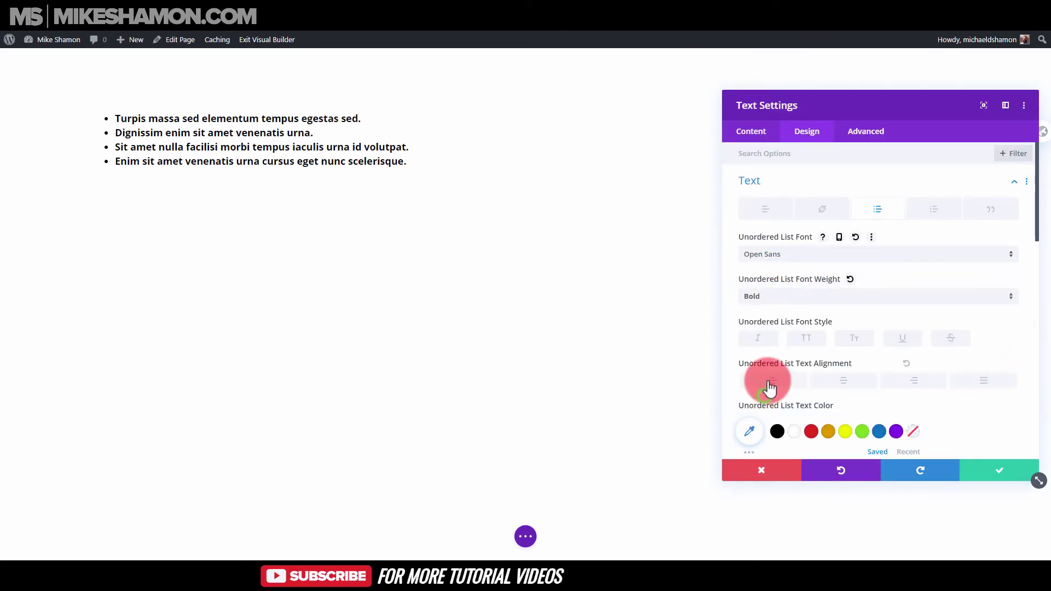
left_click(779, 303)
left_click(799, 386)
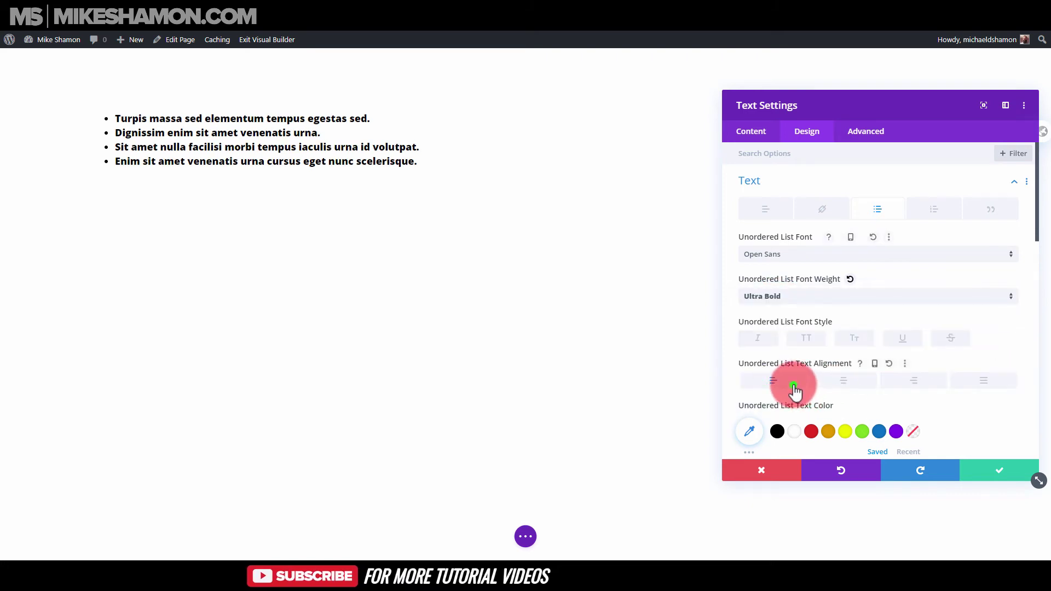
left_click(846, 384)
left_click(909, 383)
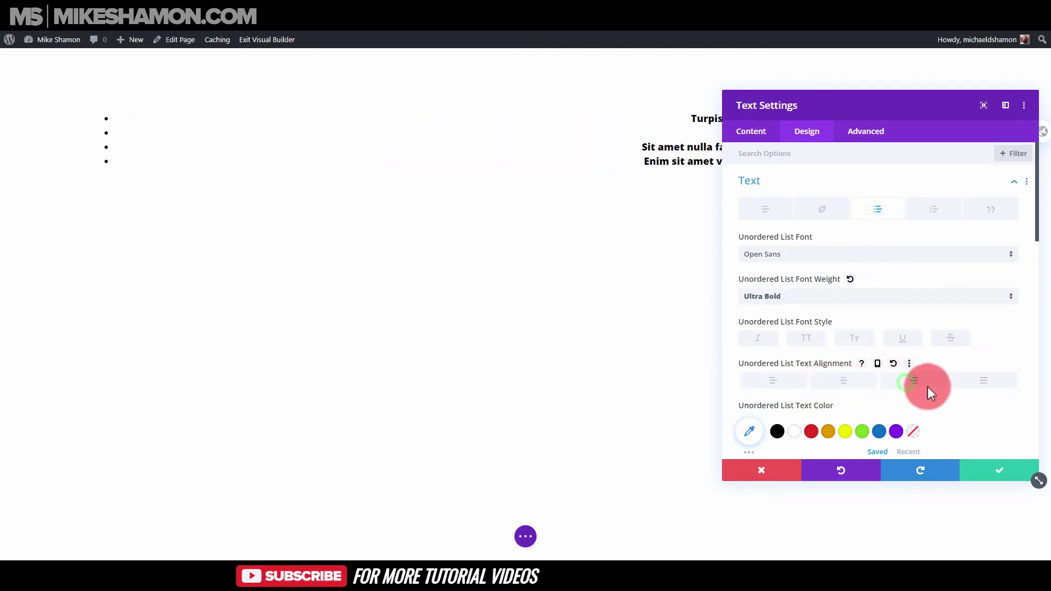
- Left-align the list and make it italic, trying then dropping all caps and small caps
left_click(777, 382)
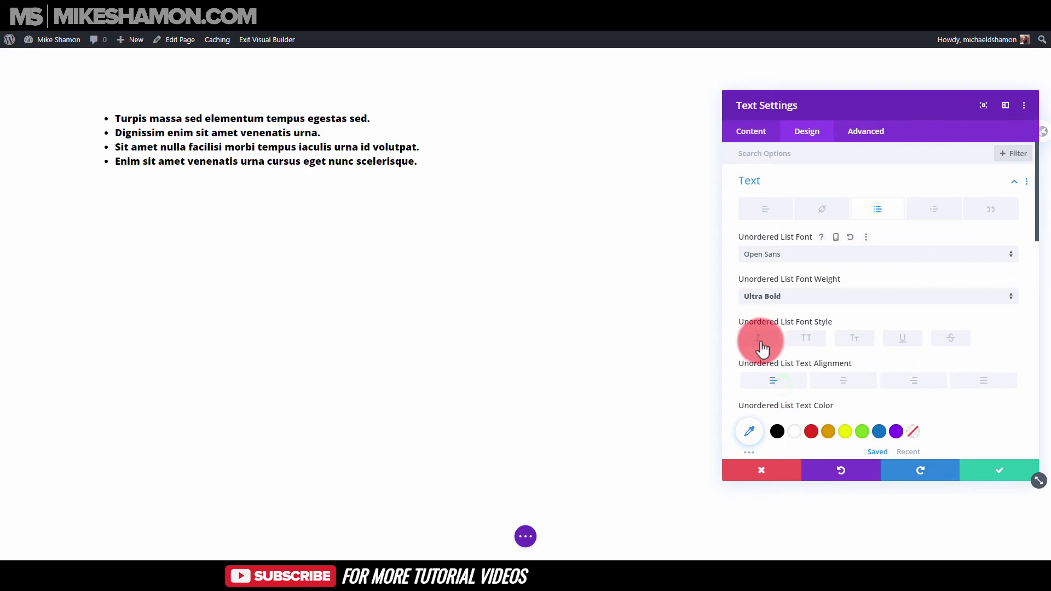
left_click(760, 342)
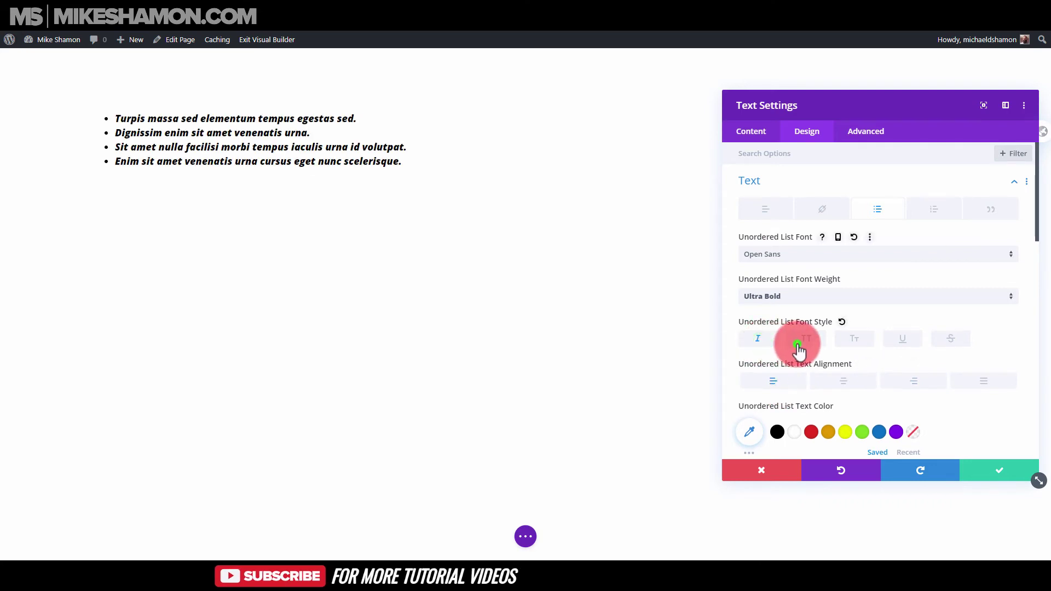
left_click(802, 342)
left_click(857, 342)
left_click(747, 351)
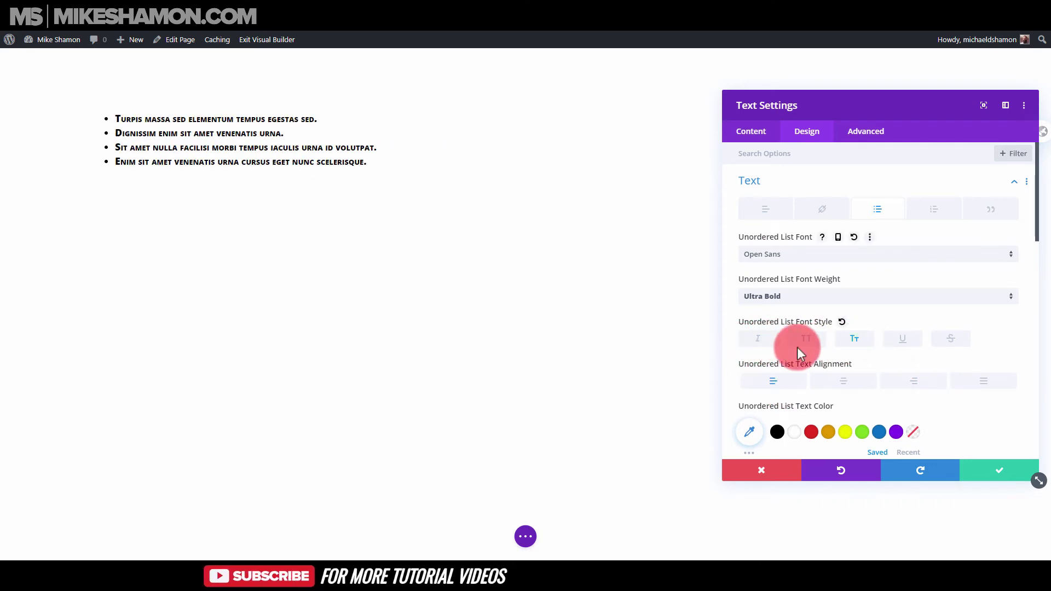
left_click(769, 343)
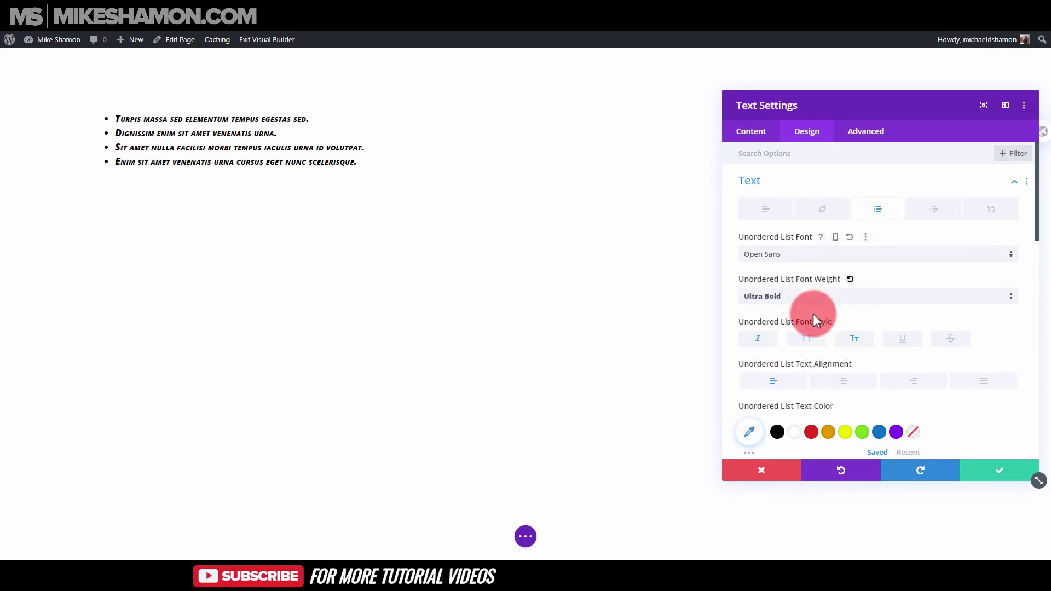
left_click(809, 339)
left_click(849, 339)
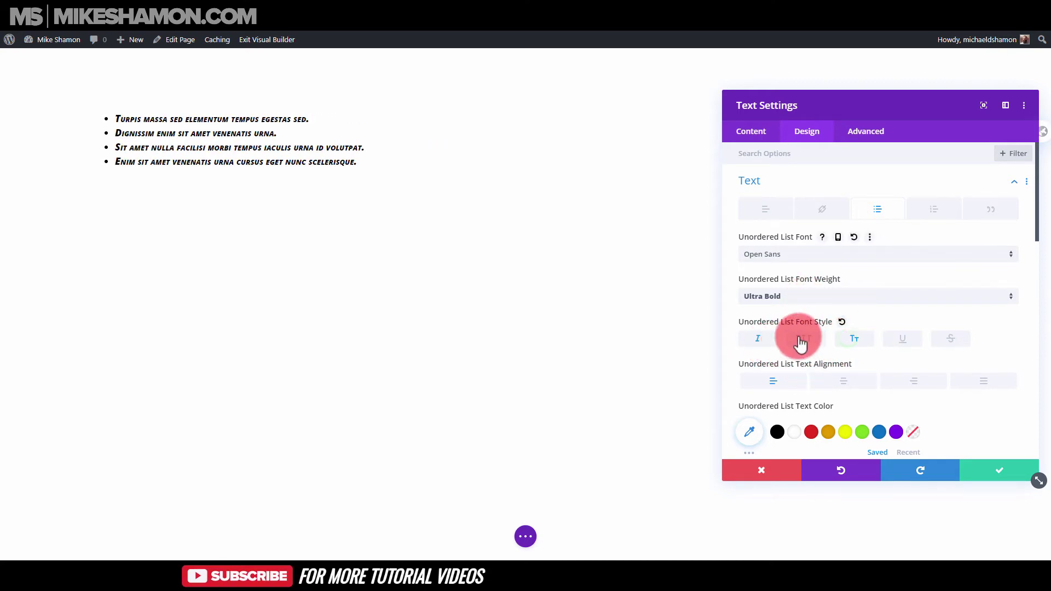
left_click(847, 345)
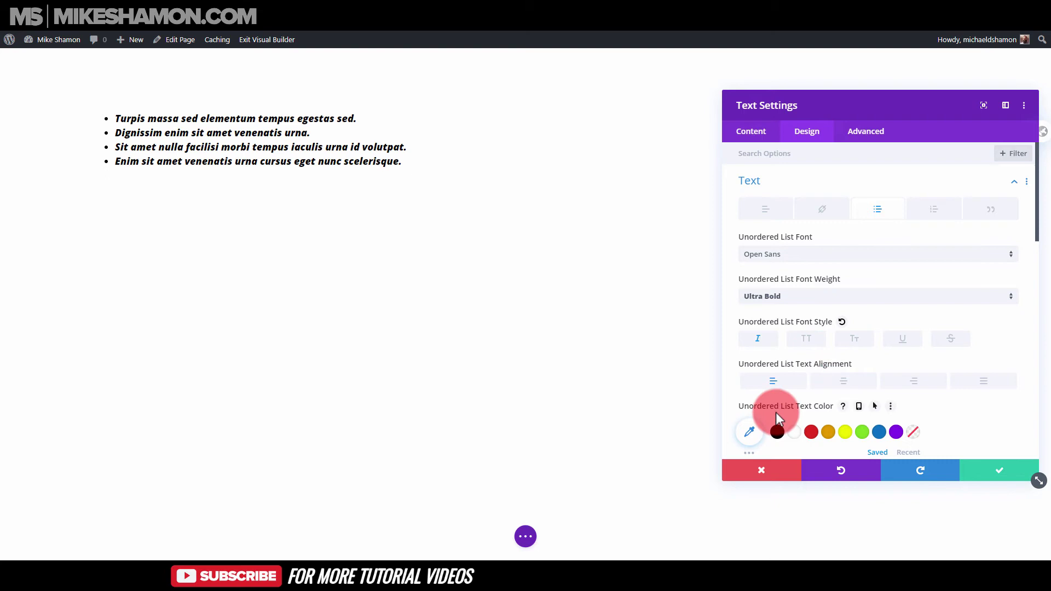
- Set the list text colour to black and underline it, rejecting strikethrough
scroll(860, 334, "down", 4)
scroll(821, 296, "up", 1)
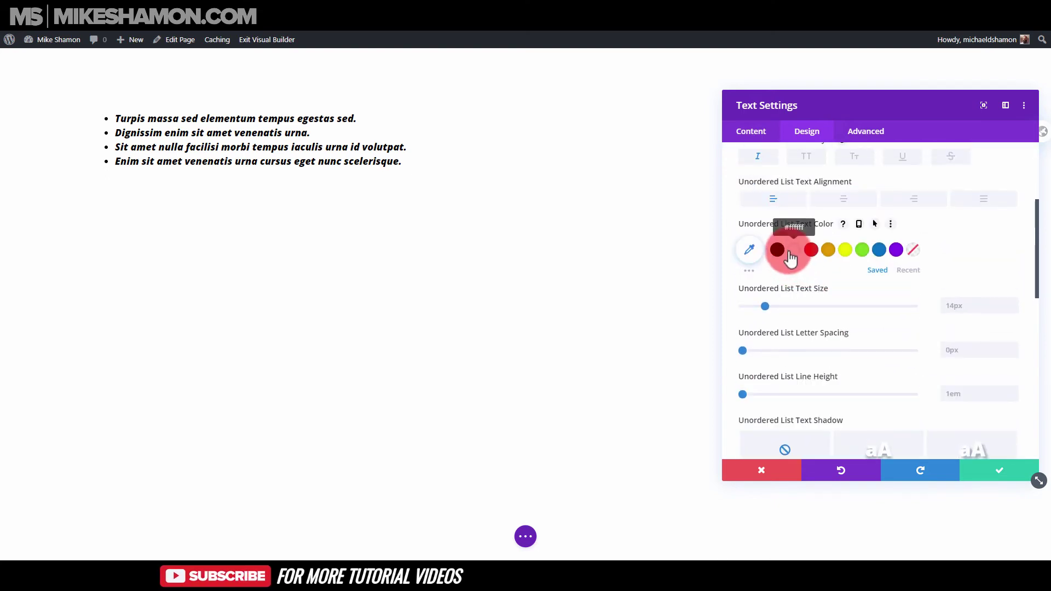
left_click(778, 250)
left_click(917, 160)
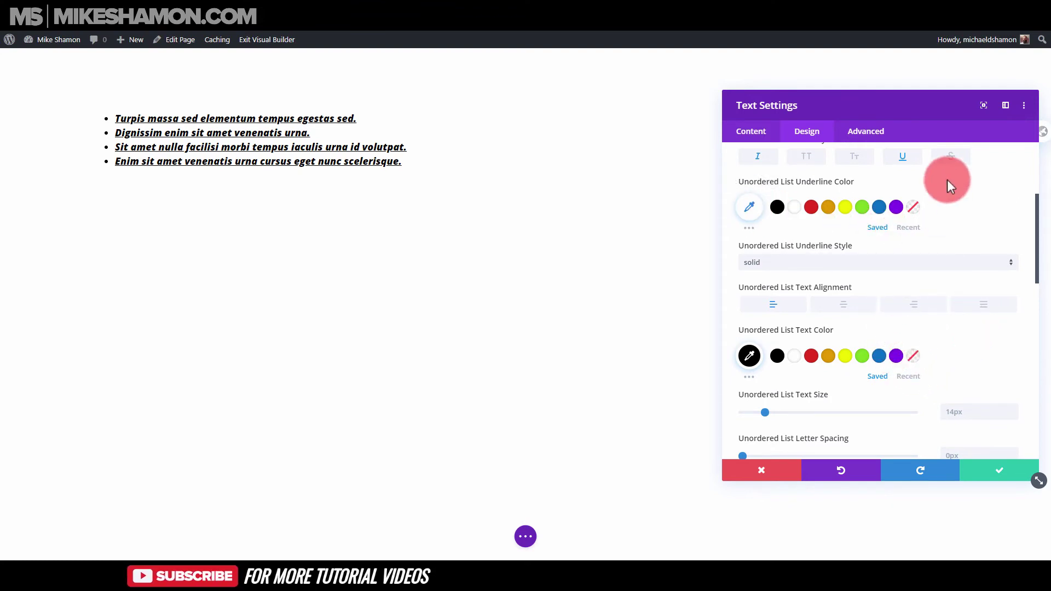
left_click(941, 160)
left_click(899, 167)
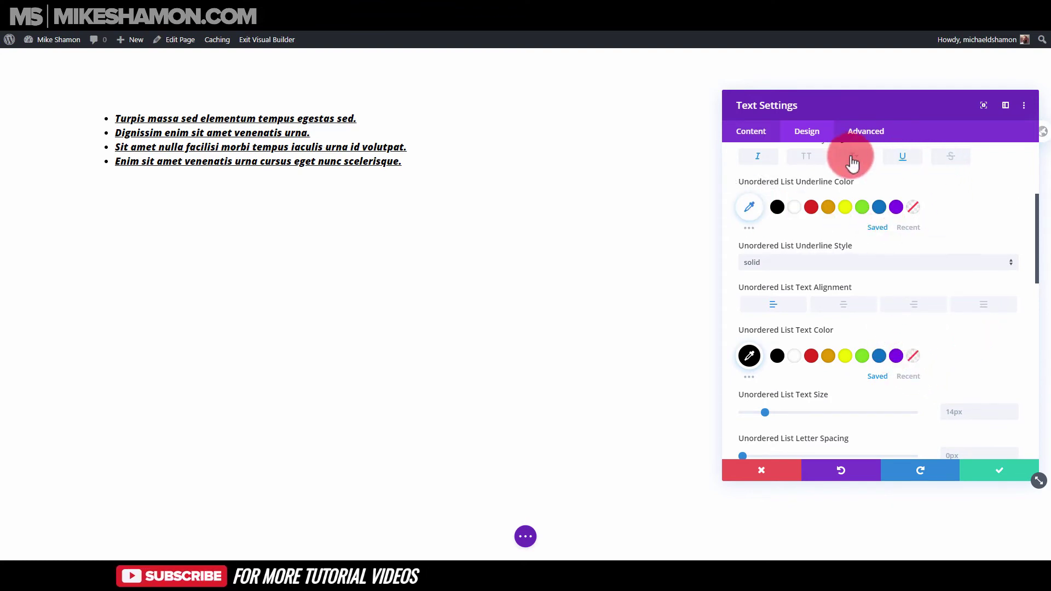
- Turn the list text red (#e02b20), enlarge it to 32px, and set 1.2em line height
scroll(796, 370, "down", 2)
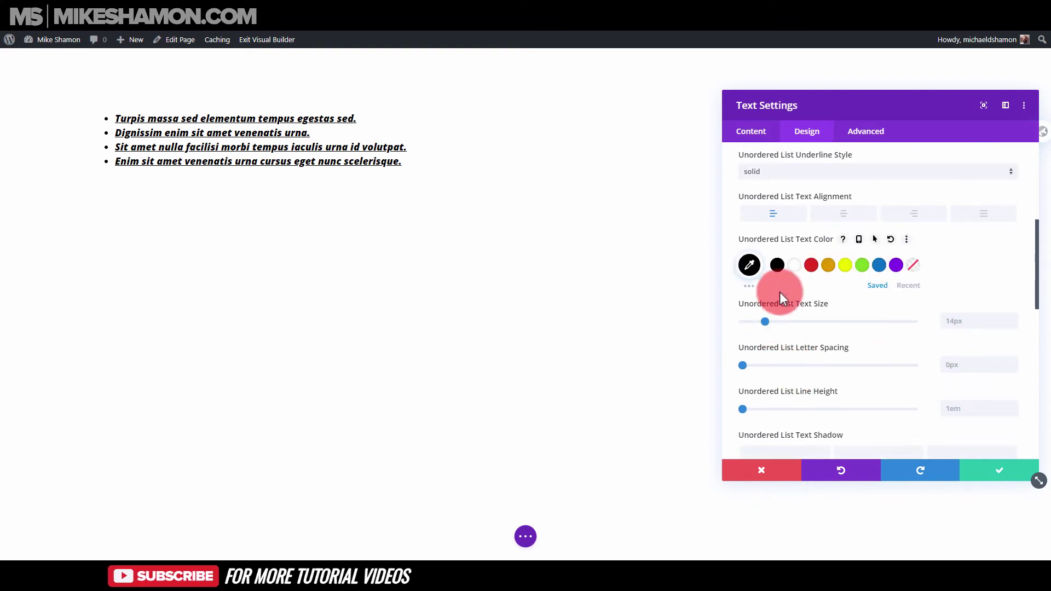
left_click(810, 267)
left_click(750, 265)
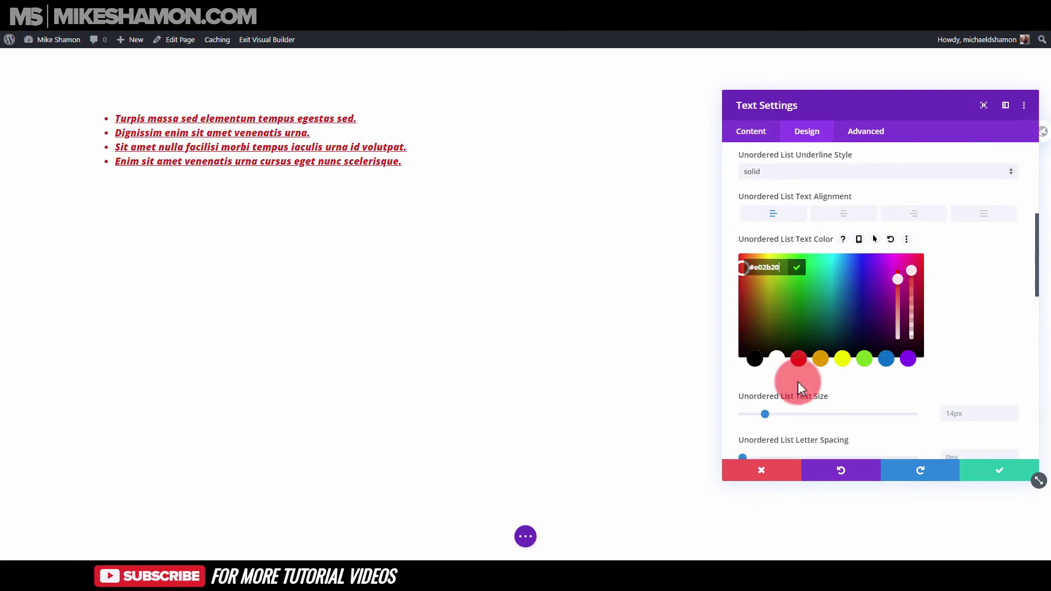
scroll(797, 382, "down", 2)
mouse_move(764, 323)
left_mouse_down()
mouse_move(807, 325)
mouse_move(748, 317)
mouse_move(780, 318)
mouse_move(764, 320)
left_mouse_up()
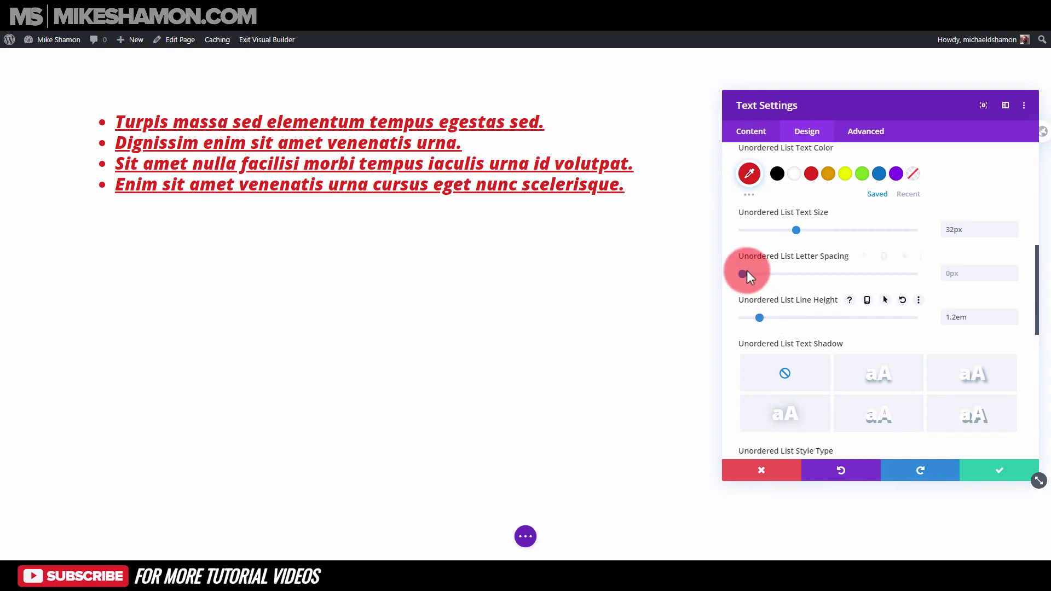
mouse_move(744, 273)
left_mouse_down()
mouse_move(761, 277)
mouse_move(740, 277)
left_mouse_up()
- Try a text shadow preset on the list, then remove it
scroll(764, 317, "down", 2)
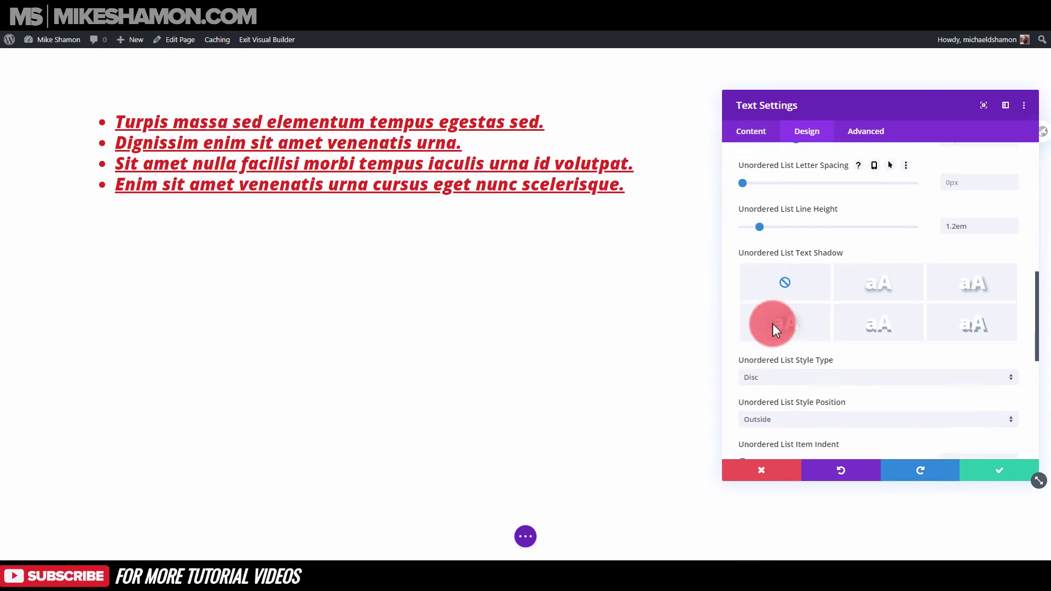
left_click(975, 326)
left_click(786, 282)
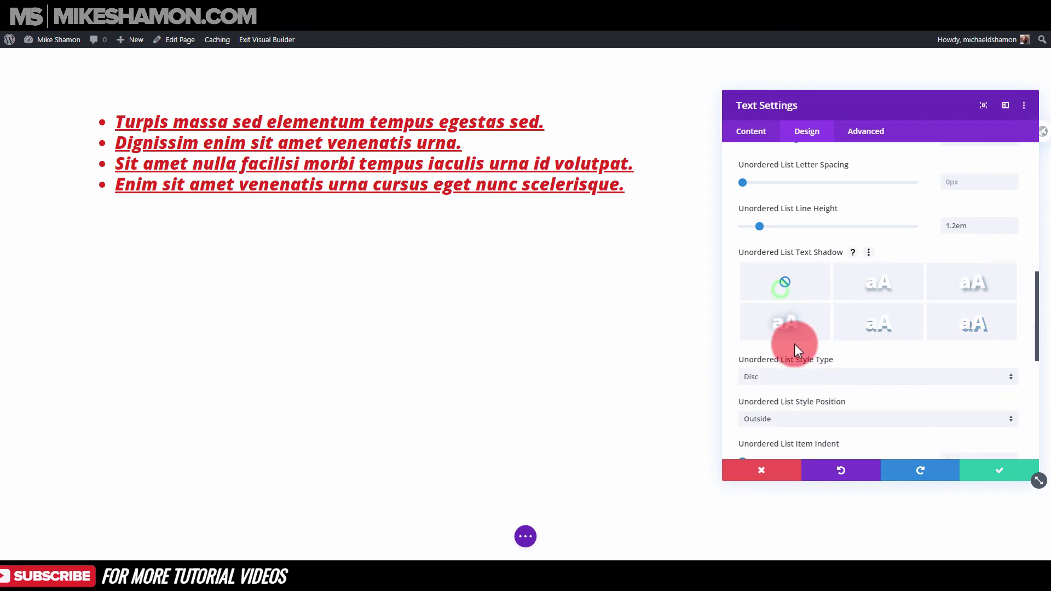
- Set the list Style Type to Disc after trying circle, square and none
scroll(794, 343, "down", 2)
left_click(792, 285)
left_click(774, 317)
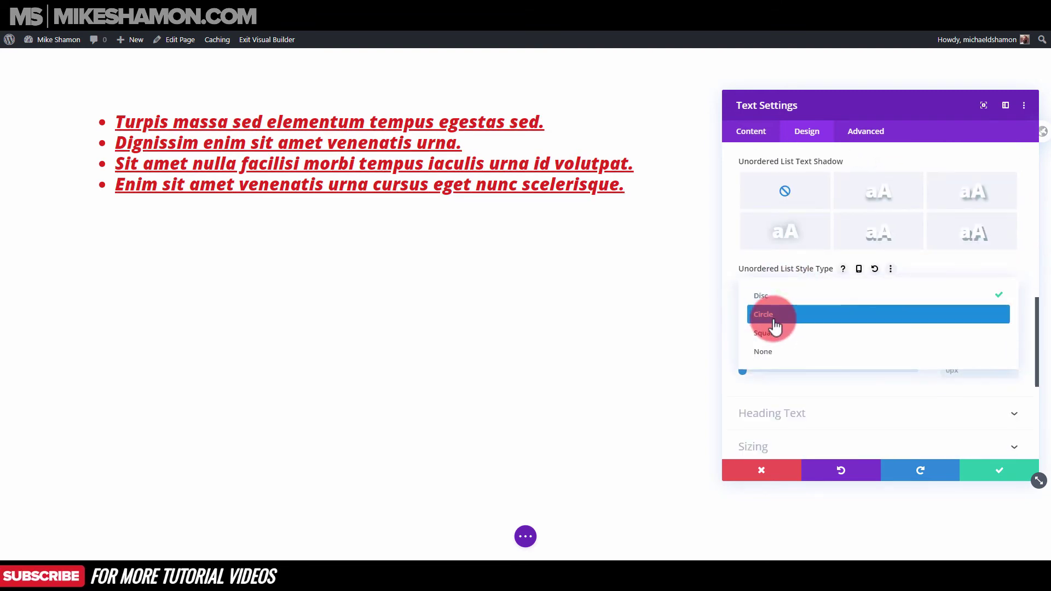
left_click(777, 294)
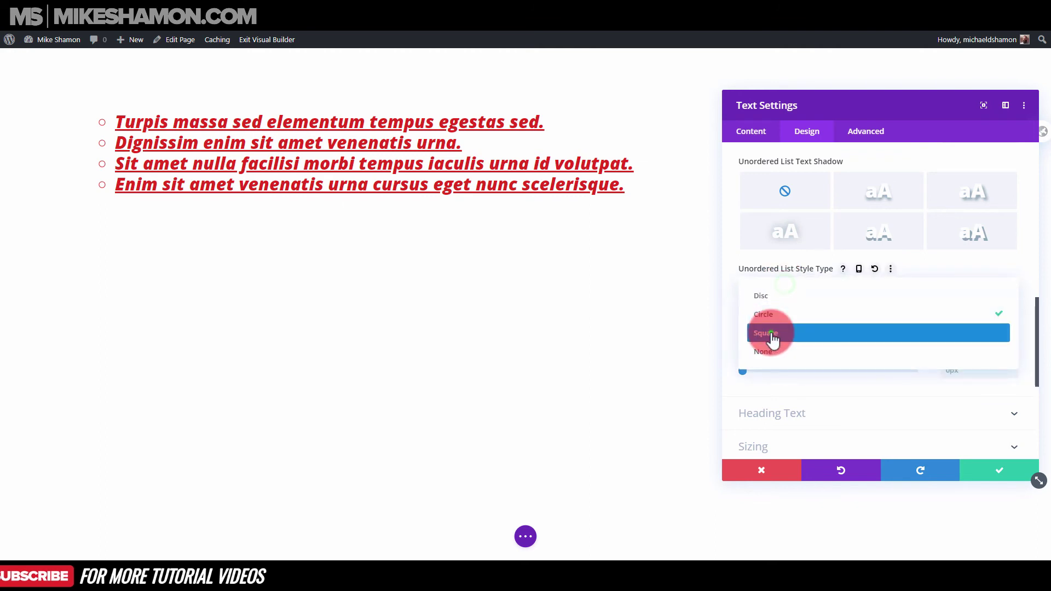
left_click(774, 327)
left_click(787, 285)
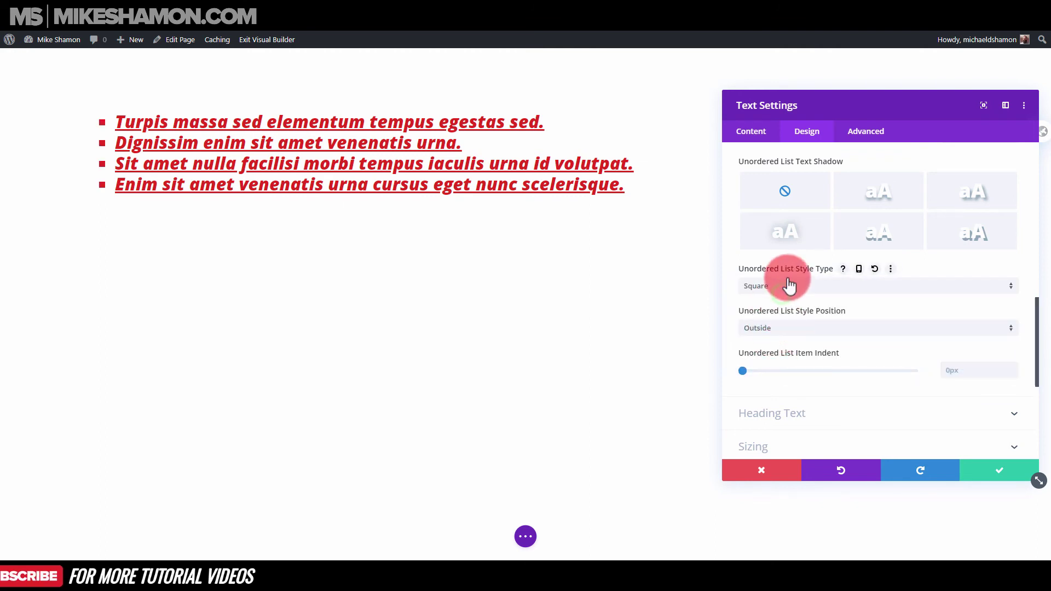
left_click(773, 356)
left_click(782, 284)
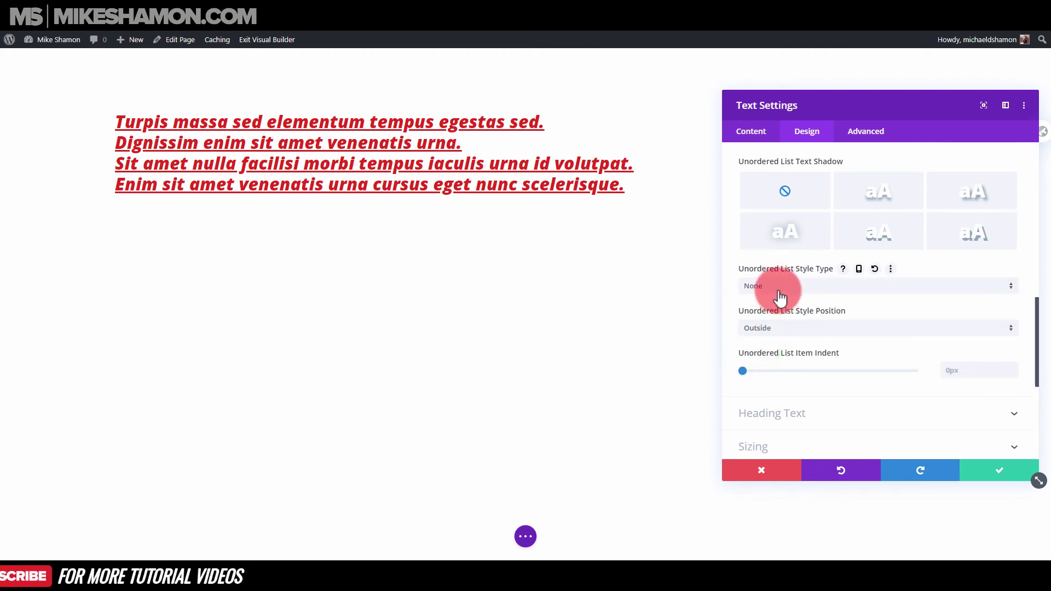
left_click(783, 296)
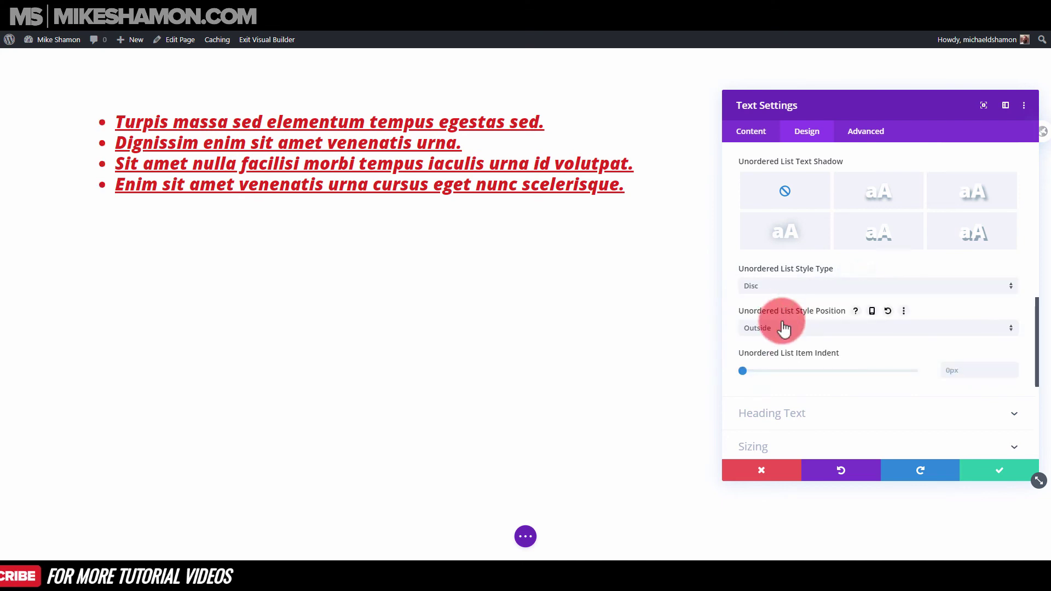
- Place the bullets Outside the text and set Item Indent to 18px
scroll(792, 337, "down", 3)
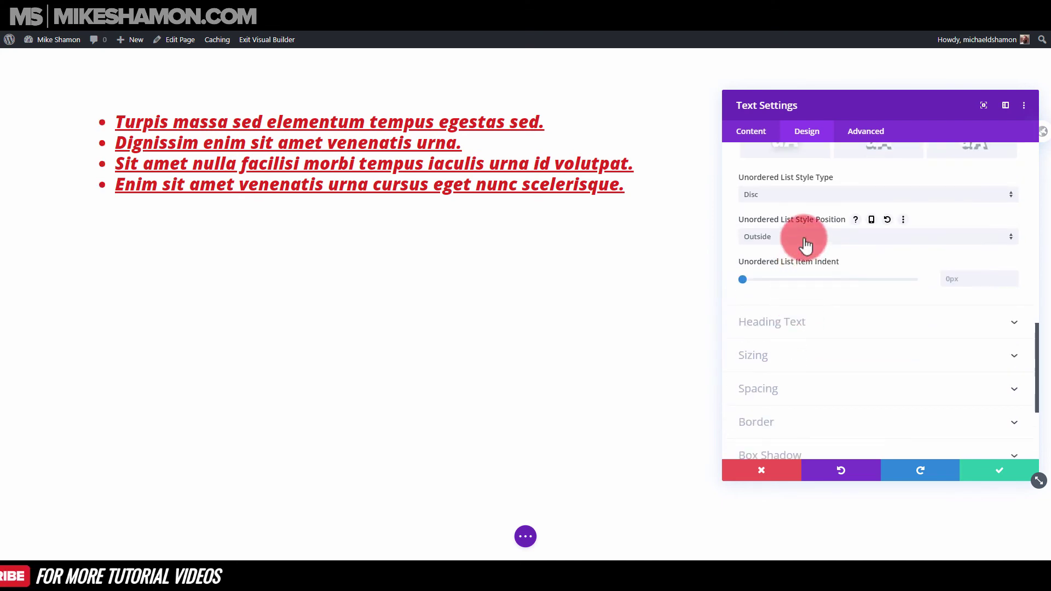
left_click(805, 238)
left_click(791, 266)
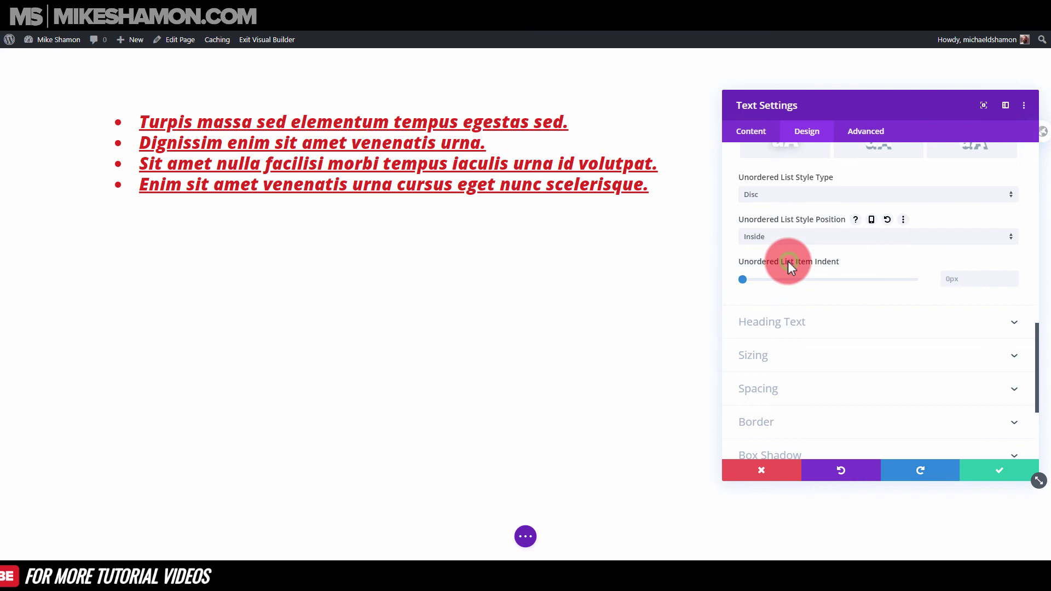
left_click(785, 241)
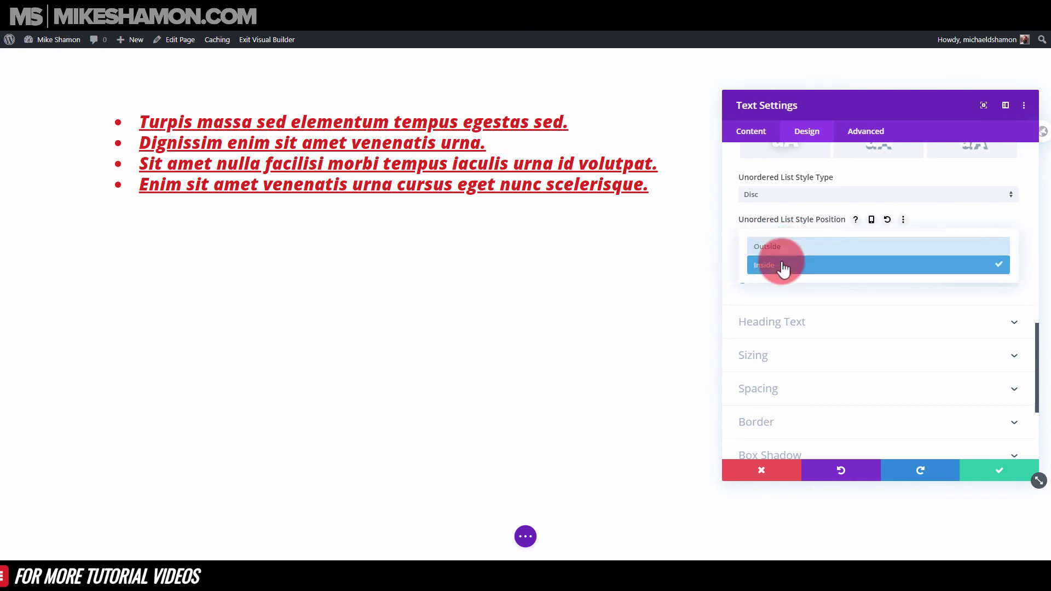
left_click(786, 256)
left_click(783, 242)
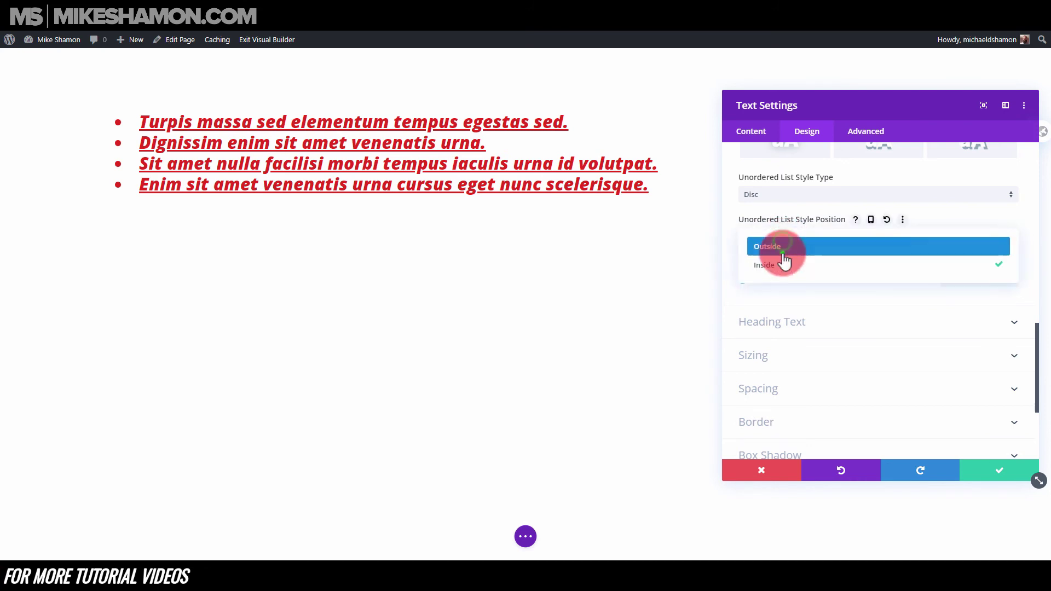
left_click(784, 261)
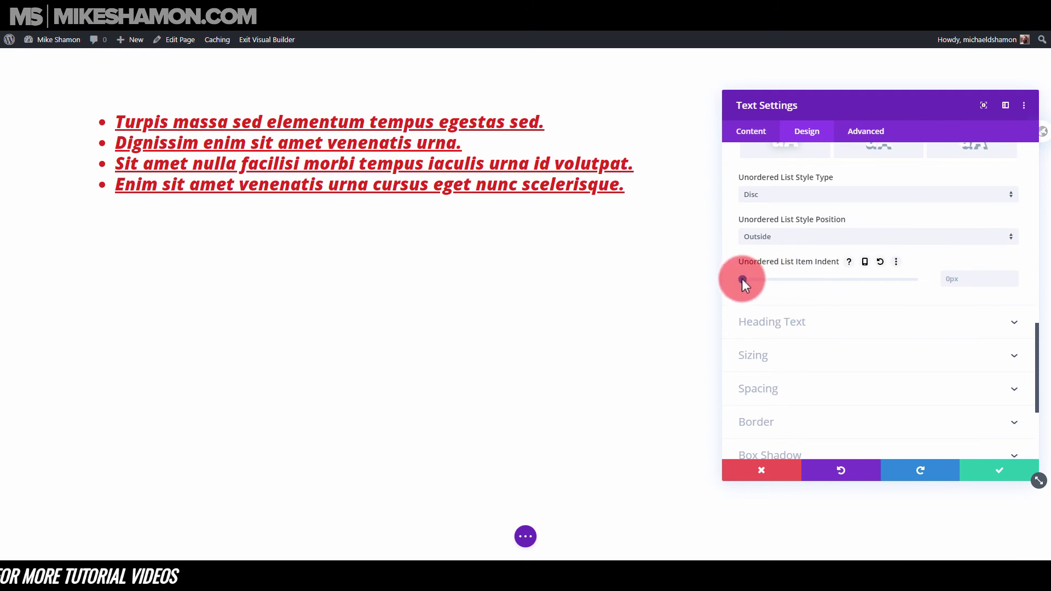
mouse_move(743, 279)
left_mouse_down()
mouse_move(774, 279)
mouse_move(731, 277)
mouse_move(812, 277)
mouse_move(725, 280)
left_mouse_up()
- Return to the module's Content options, expand and collapse Text, then move to Advanced
scroll(827, 282, "up", 10)
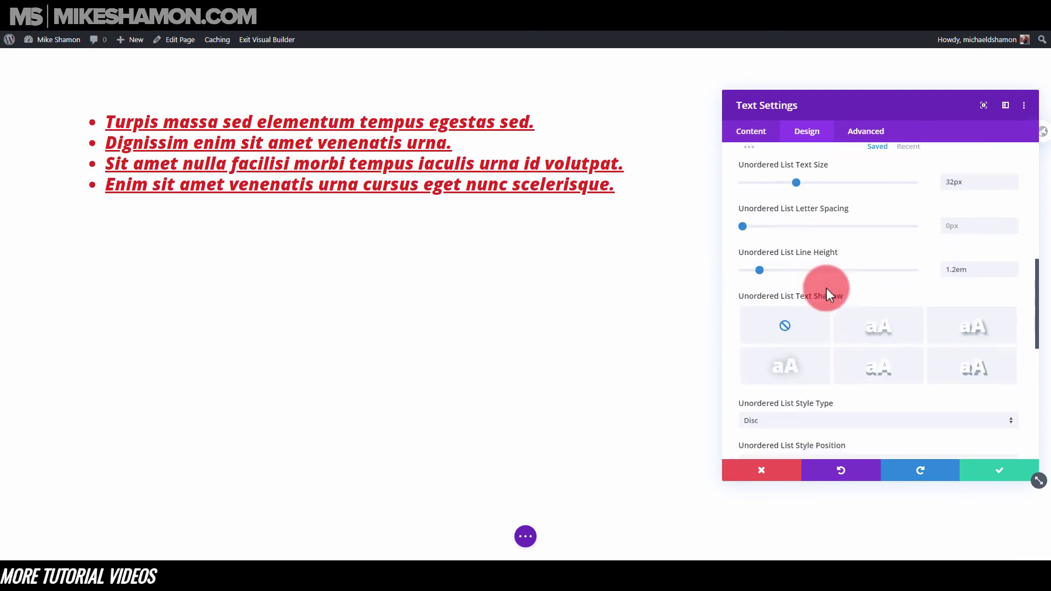
left_click(754, 134)
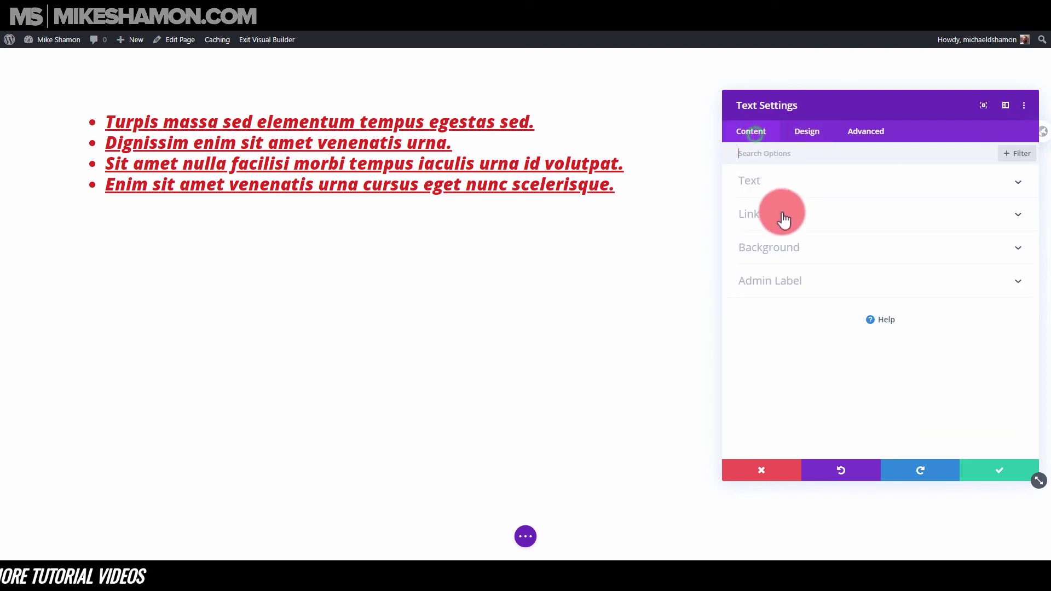
left_click(784, 180)
left_click(806, 186)
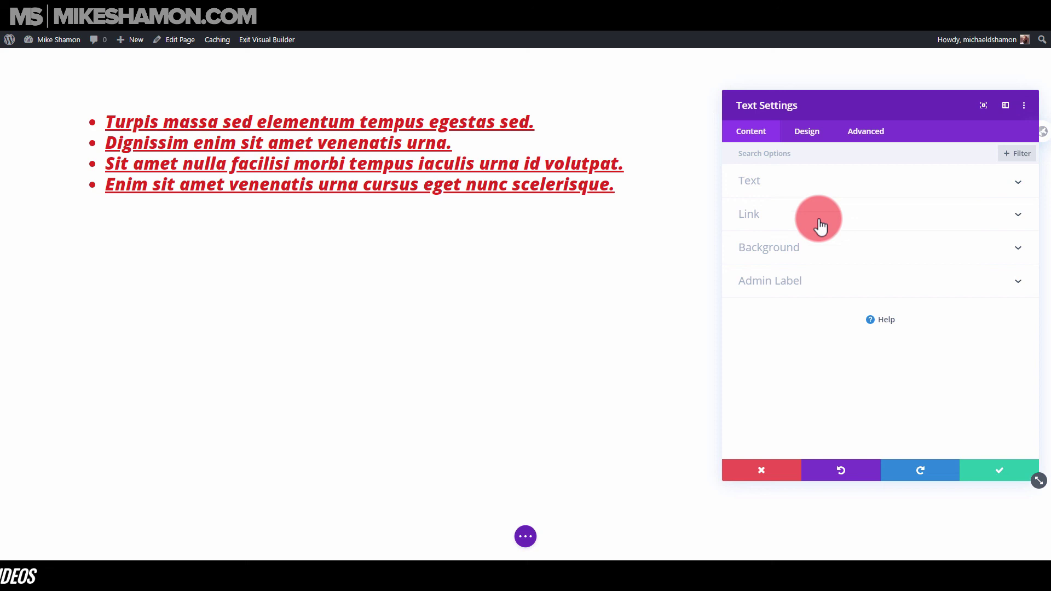
left_click(876, 132)
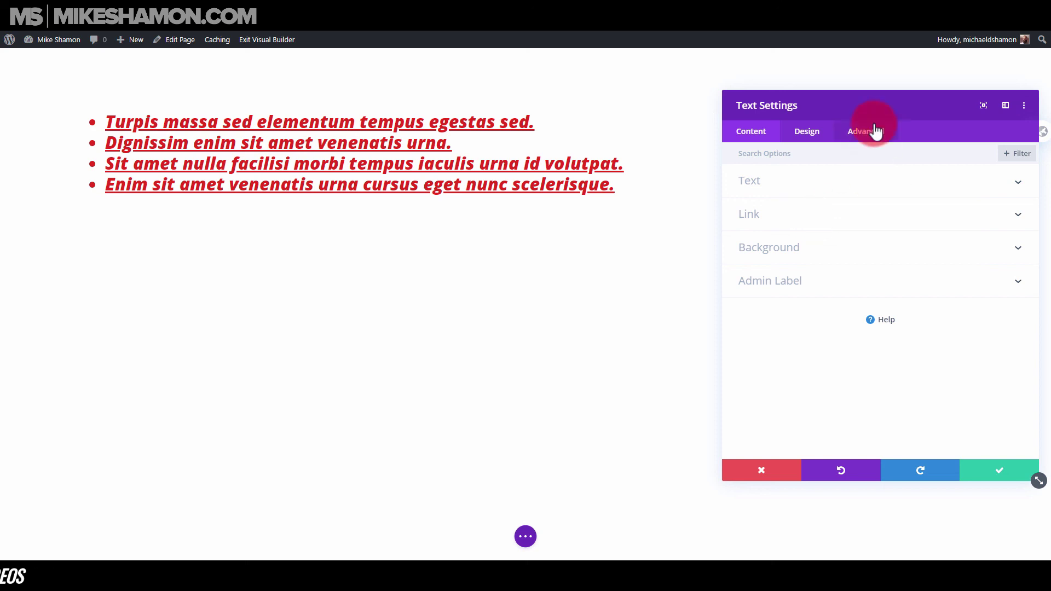